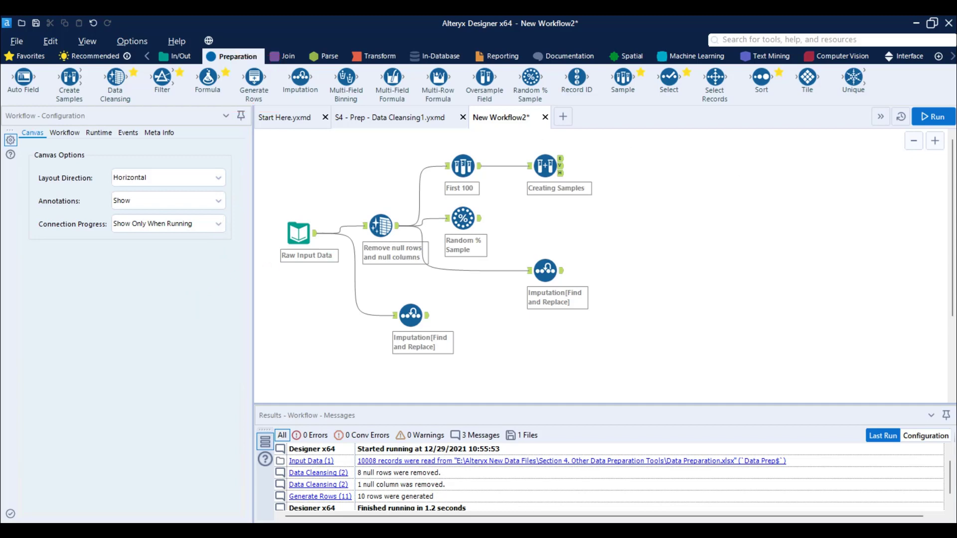
Step: Save the workflow as "S4 - Prep - Data Cleansing 2" in the Alteryx Output Files folder and create a new blank workflow
key("ctrl+s")
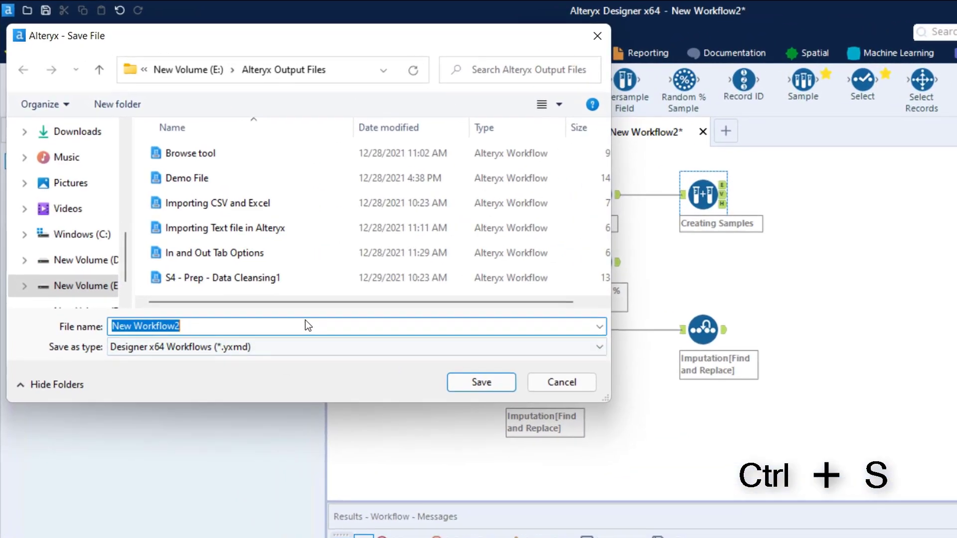
type("s4")
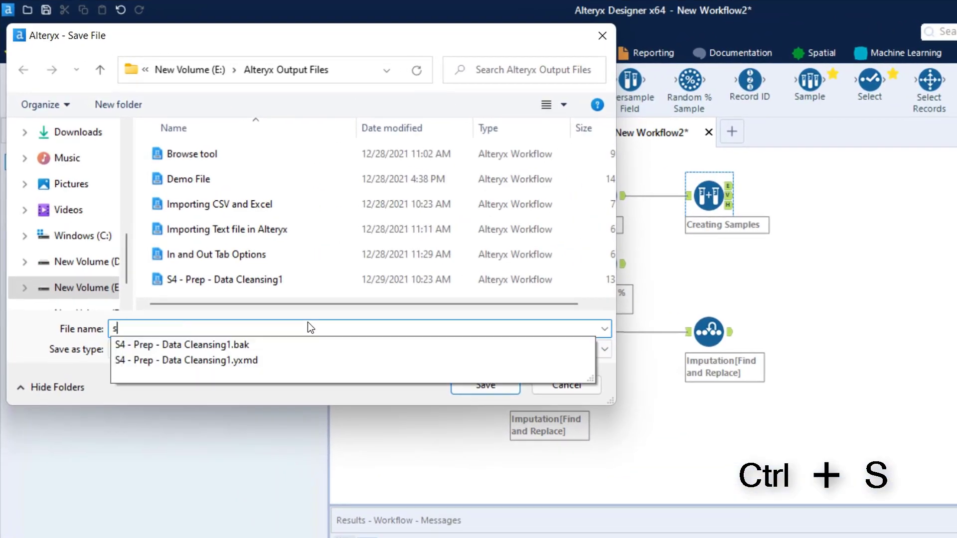
key("BackSpace")
key("BackSpace")
type("S4 - ")
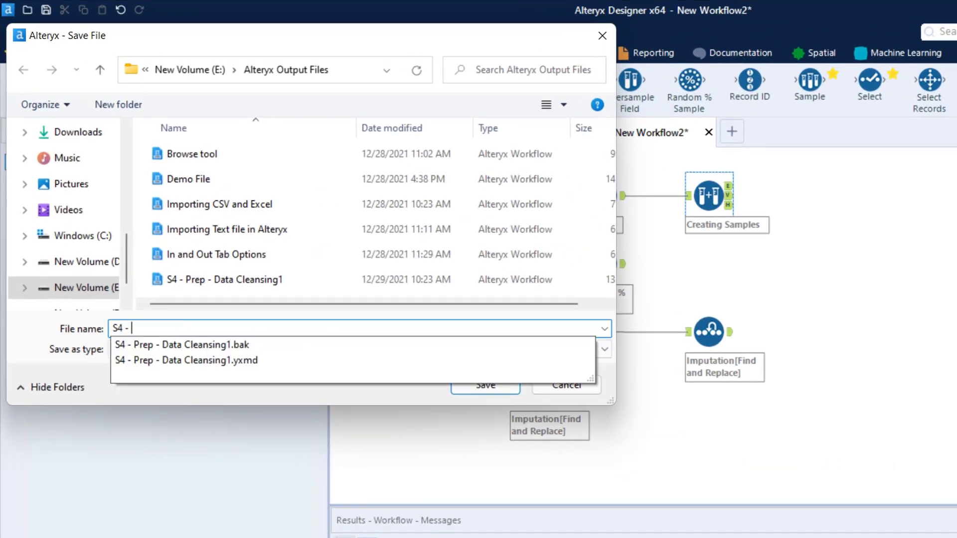
type("Prep - Data Cleansing 2")
key("Return")
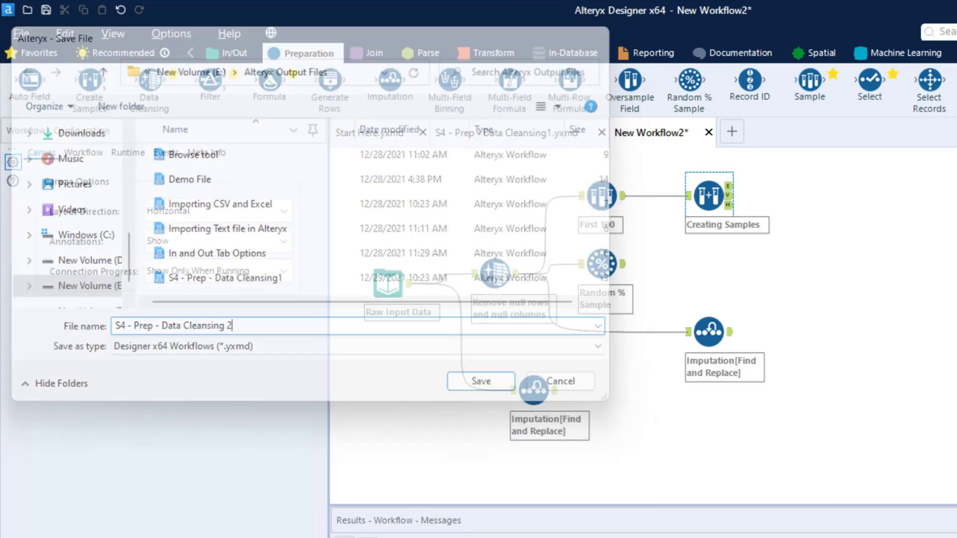
left_click(813, 133)
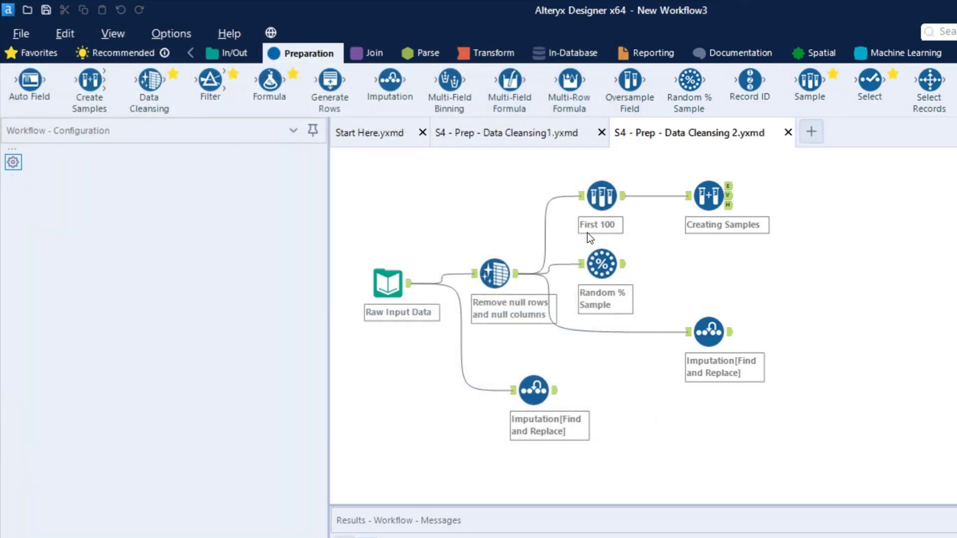
left_click(234, 54)
left_click_drag(222, 88, 388, 263)
left_click(304, 170)
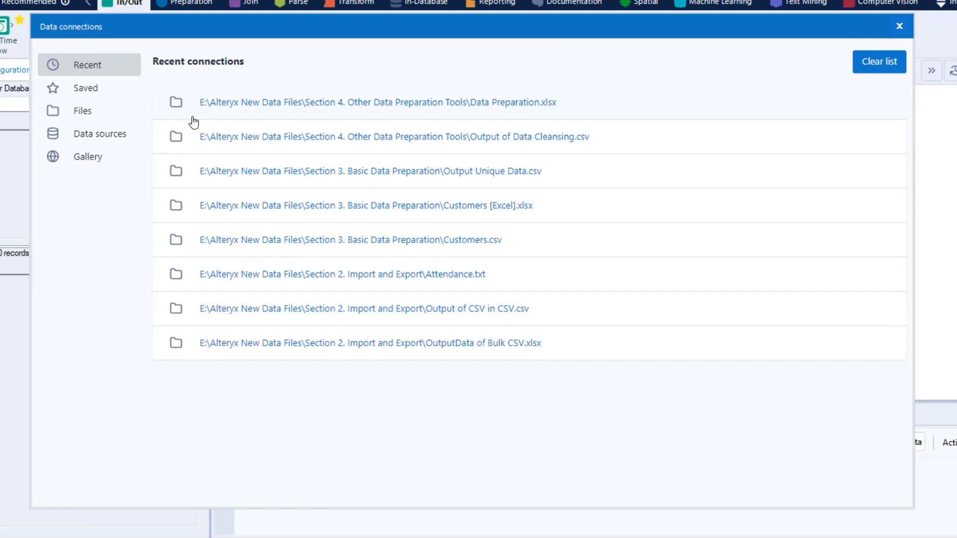
left_click(900, 26)
right_click(262, 188)
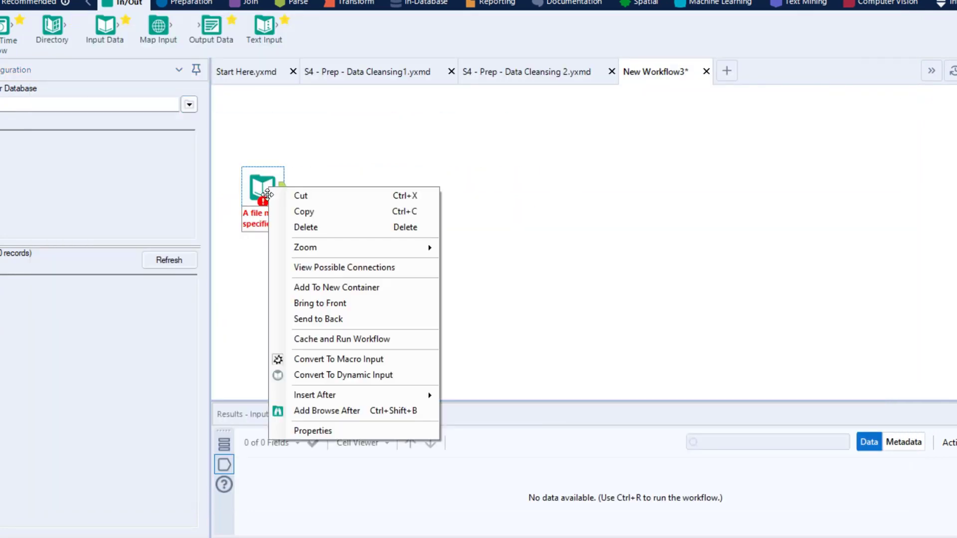
left_click(297, 224)
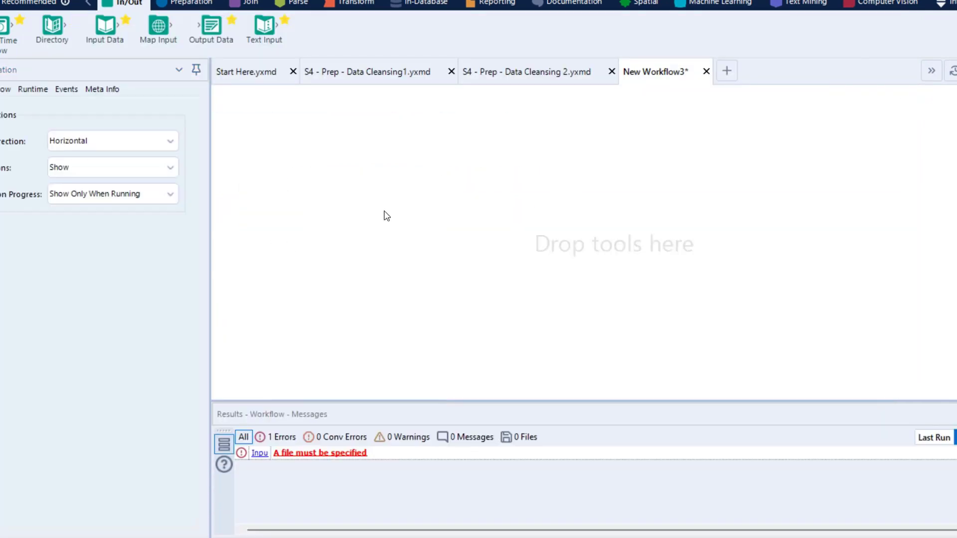
Step: Copy the Raw Input Data tool from the S4 - Prep - Data Cleansing 2 workflow into New Workflow3 and position it on the canvas
left_click(513, 74)
right_click(260, 209)
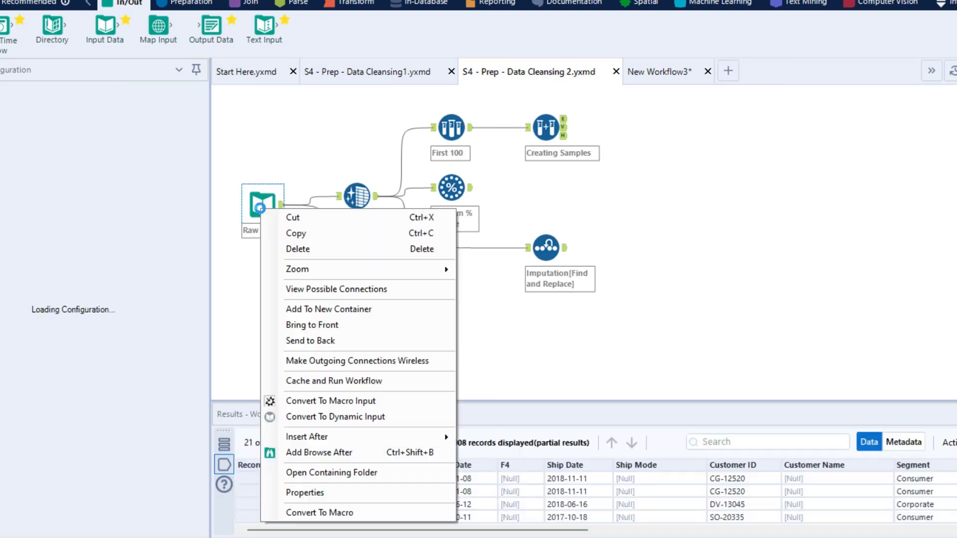
left_click(291, 234)
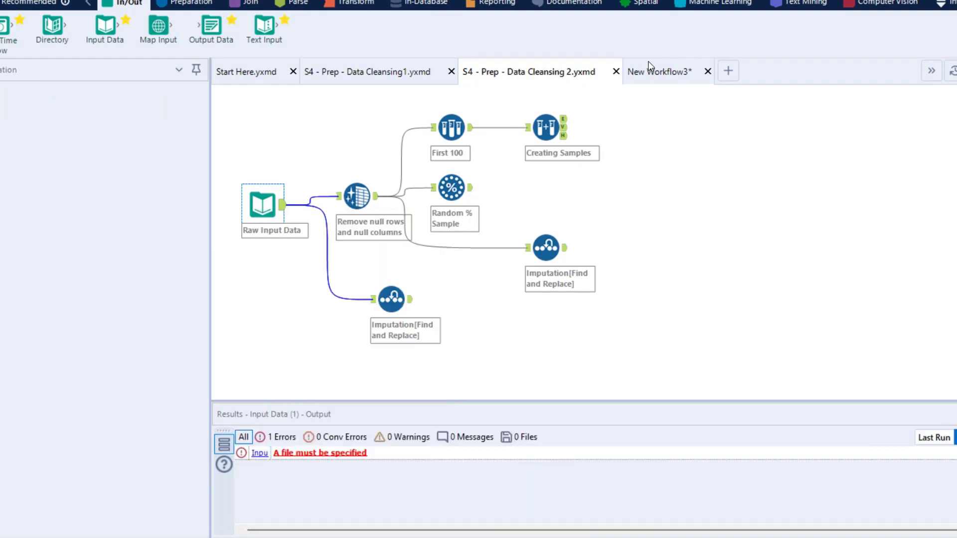
left_click(648, 63)
right_click(294, 168)
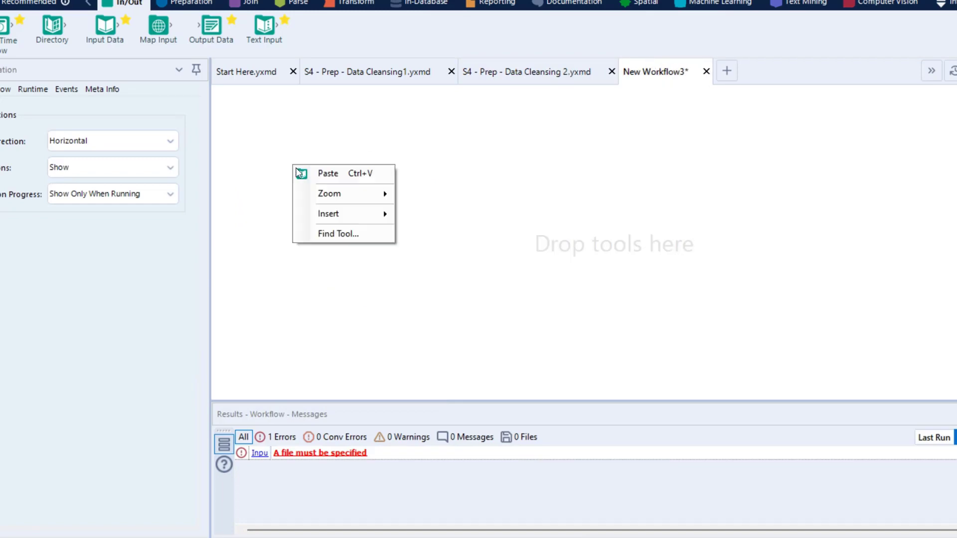
left_click(335, 173)
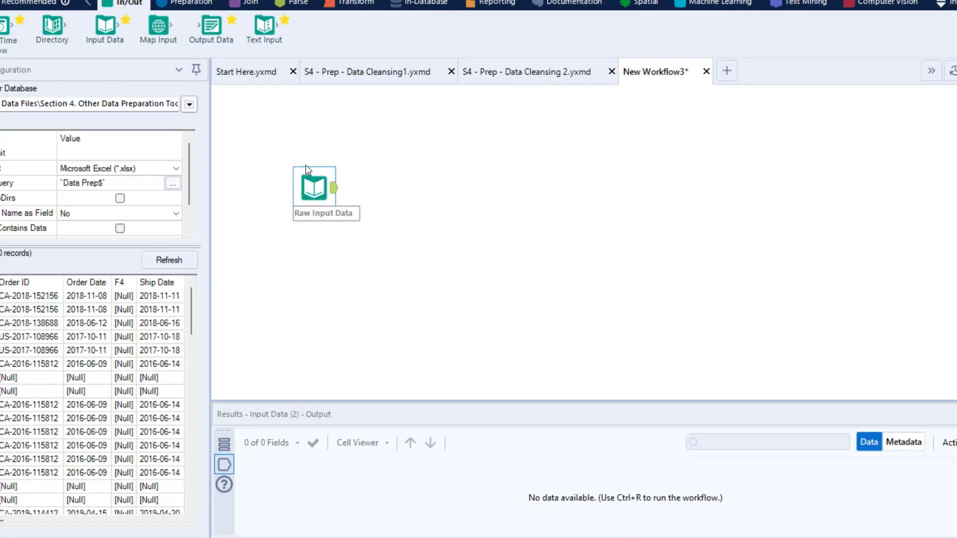
left_click_drag(317, 183, 290, 180)
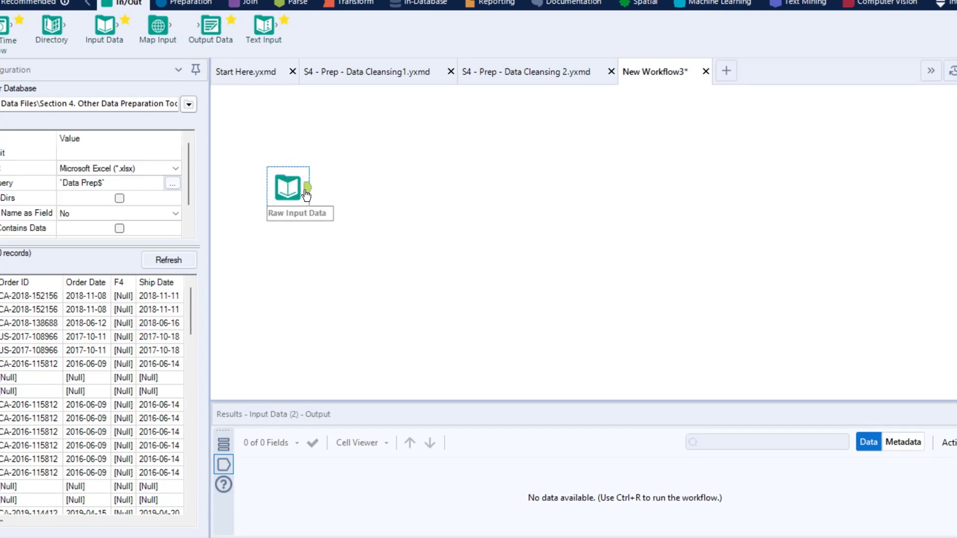
Step: Run New Workflow3 to check the raw input records, and move the Raw Input Data tool slightly left
left_click(934, 73)
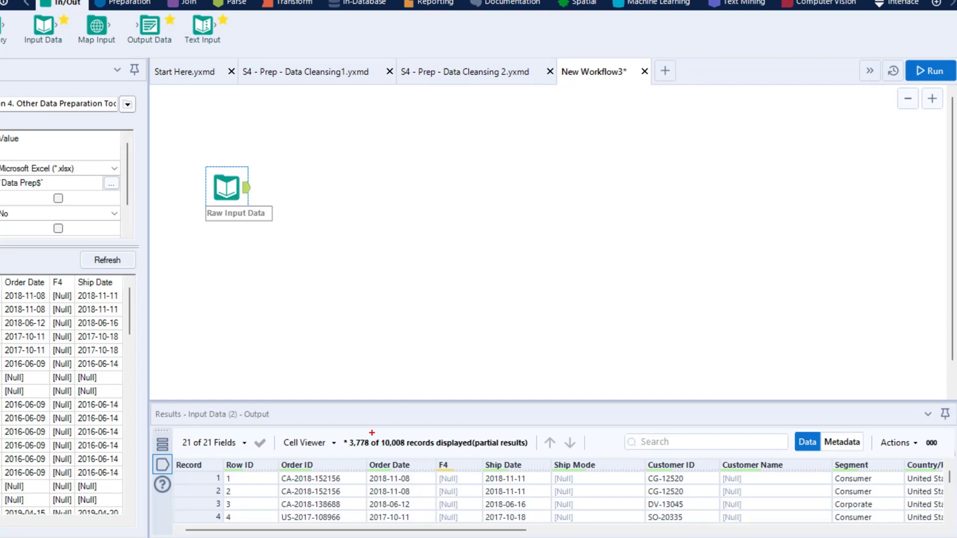
left_click_drag(372, 433, 442, 453)
key("Escape")
left_click_drag(229, 186, 220, 186)
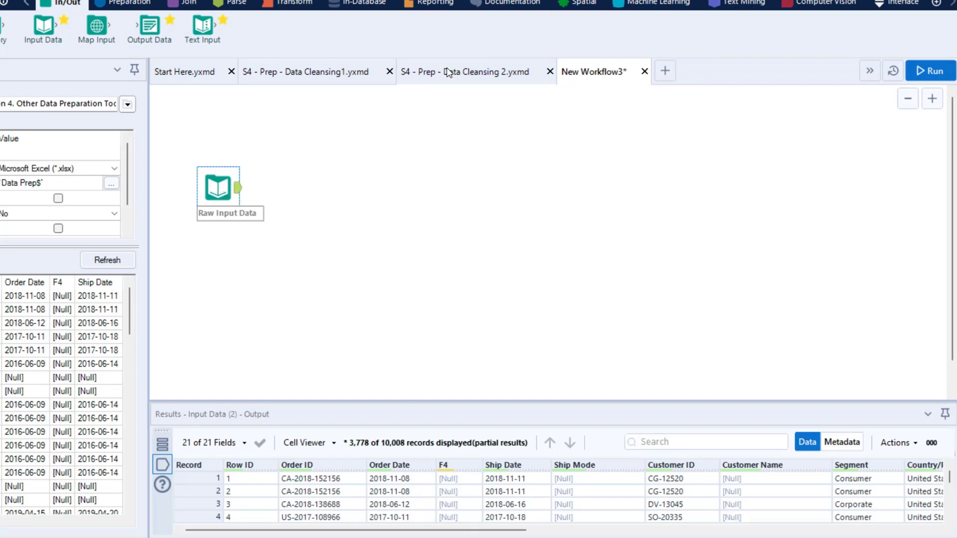
Step: Copy the "Remove null rows and null columns" Data Cleansing tool from S4 - Prep - Data Cleansing 2 into New Workflow3, connected after Raw Input Data
left_click(479, 71)
left_click(295, 196)
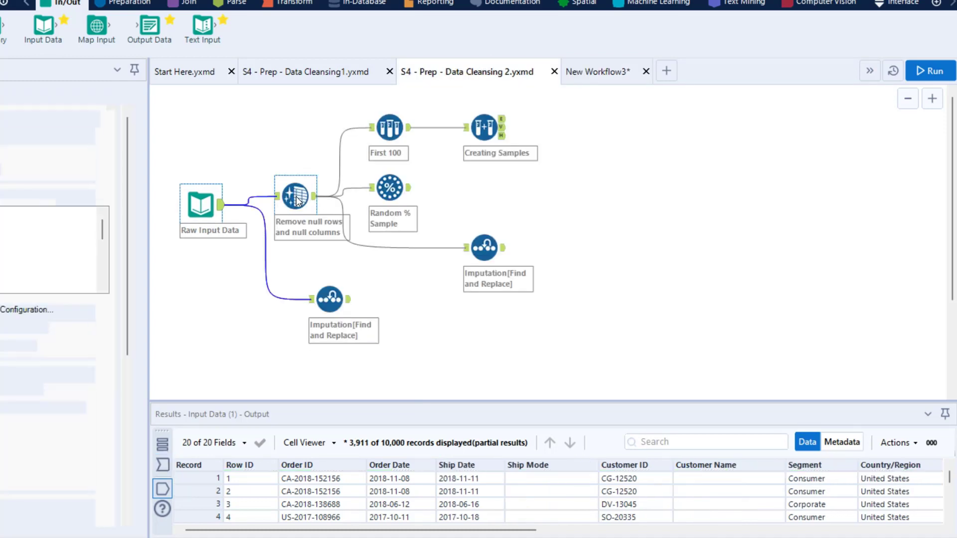
right_click(295, 196)
left_click(335, 217)
left_click(593, 72)
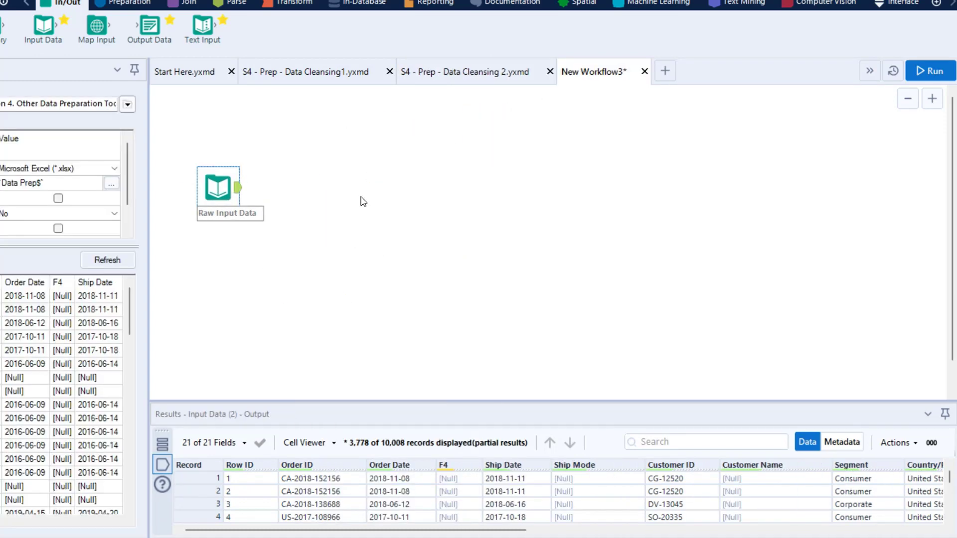
right_click(303, 182)
left_click(337, 189)
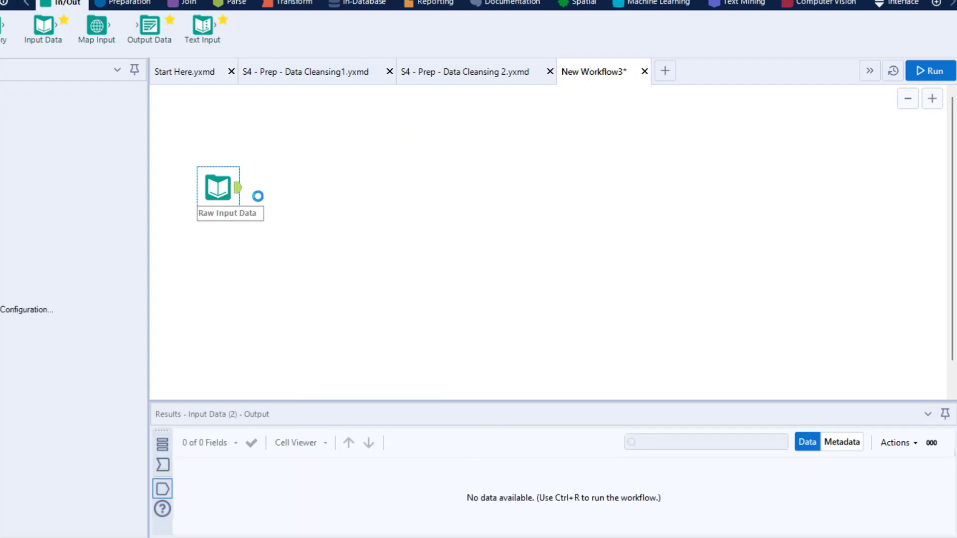
left_click_drag(269, 202, 336, 203)
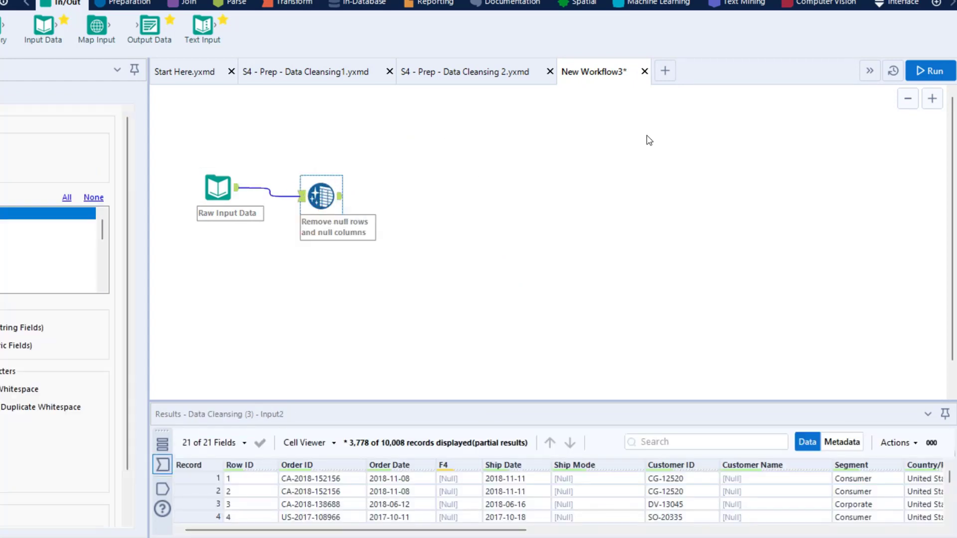
Step: Run the workflow, check the Data Cleansing tool's output records, and align the tool with Raw Input Data
left_click(931, 70)
left_click(321, 196)
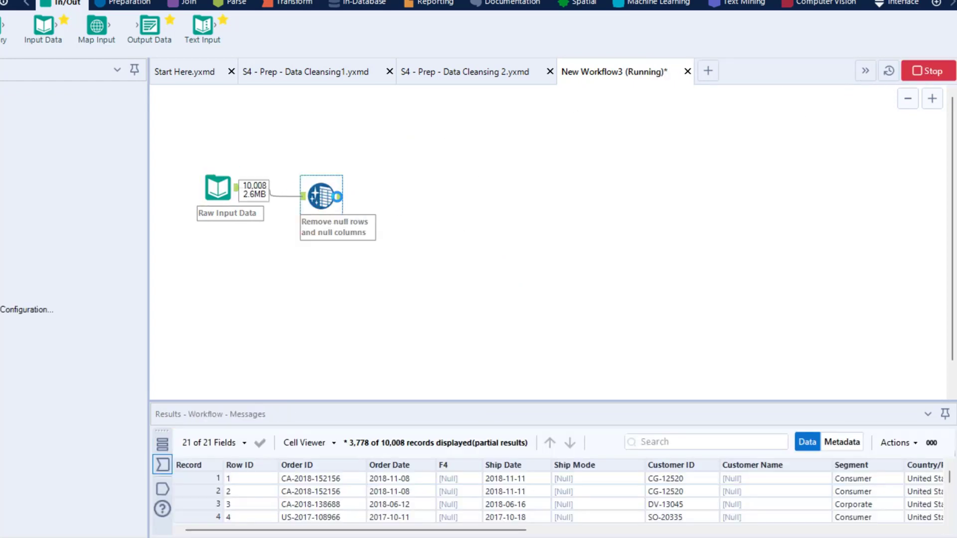
left_click(341, 196)
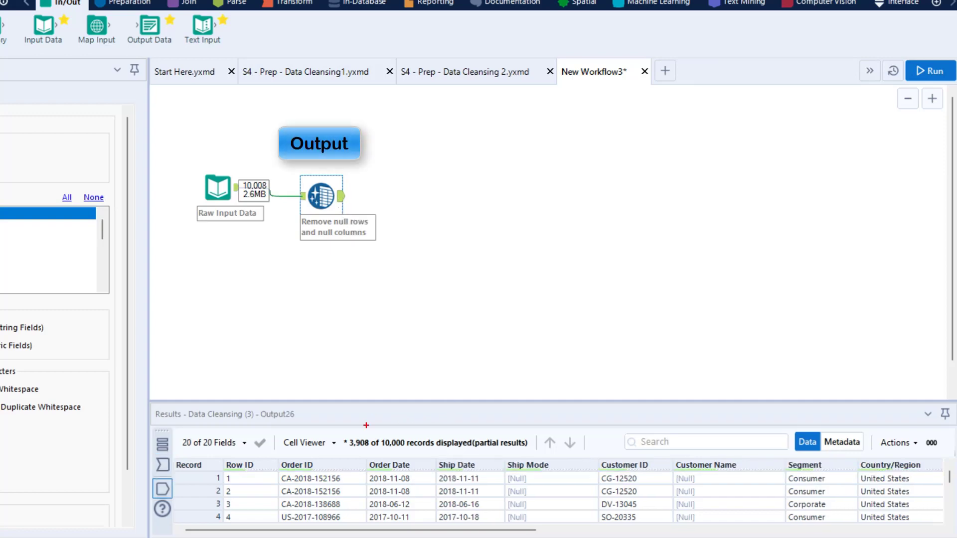
left_click_drag(366, 426, 526, 458)
key("Escape")
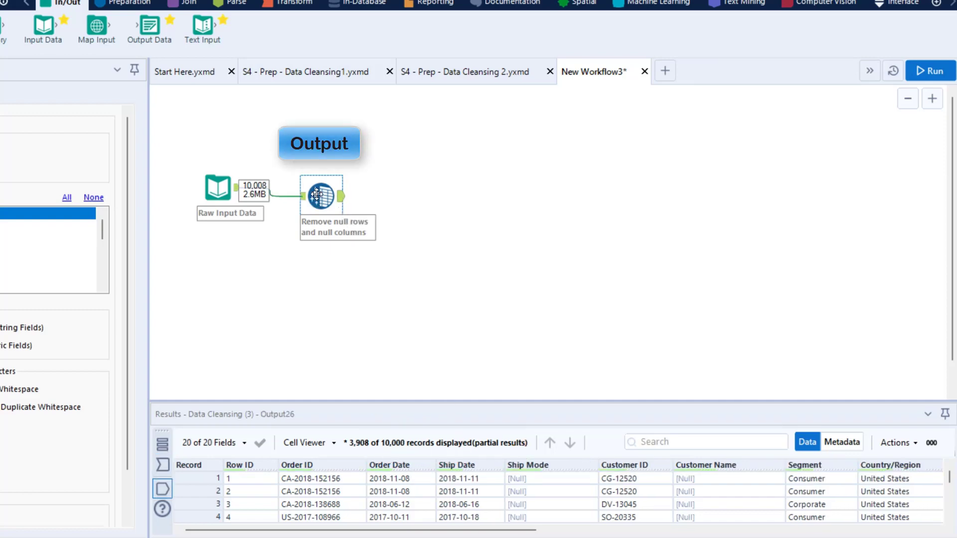
mouse_move(319, 193)
left_mouse_down()
mouse_move(310, 175)
mouse_move(310, 185)
left_mouse_up()
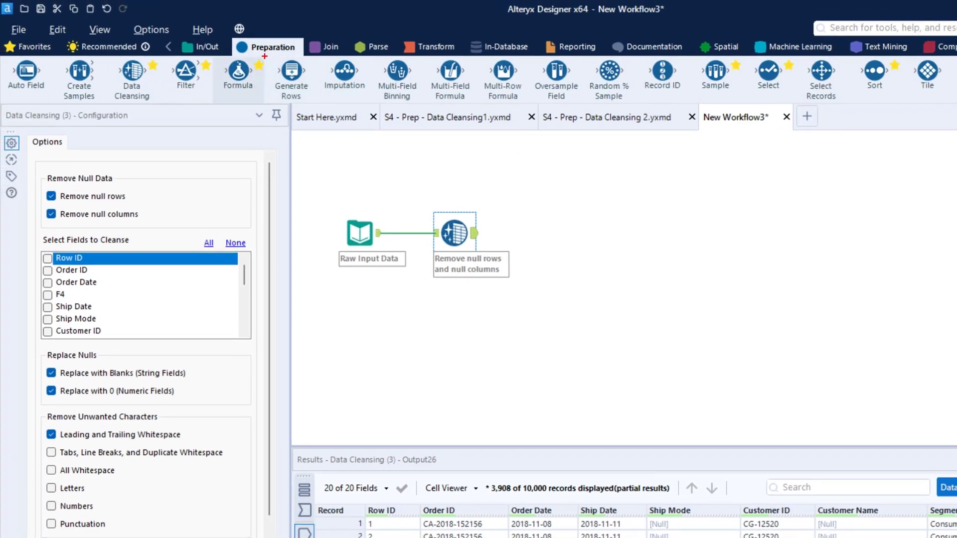
Step: Add a Generate Rows tool to the canvas to the right of the Data Cleansing tool, without connecting it
mouse_move(264, 56)
left_mouse_down()
mouse_move(312, 103)
mouse_move(636, 182)
mouse_move(659, 227)
left_mouse_up()
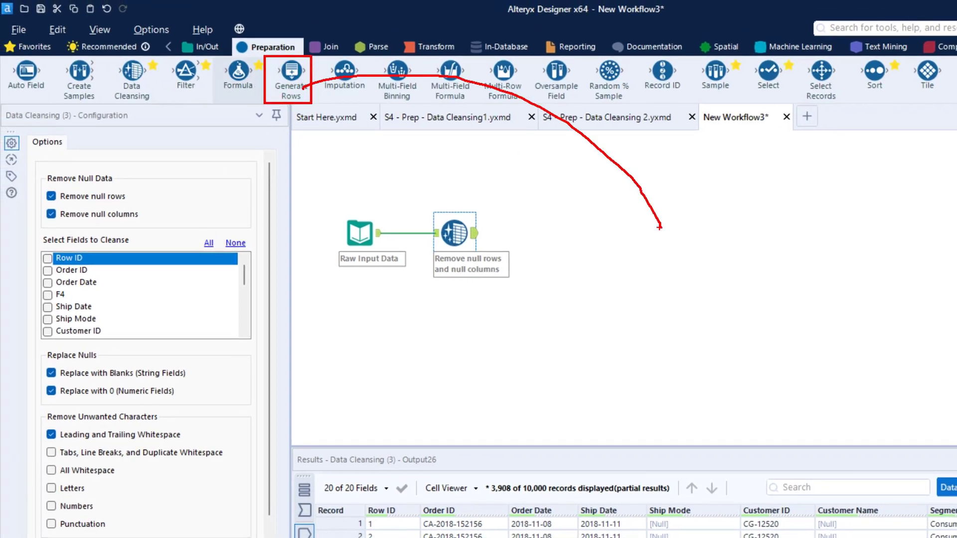
key("Escape")
mouse_move(291, 75)
left_mouse_down()
mouse_move(378, 123)
mouse_move(695, 215)
mouse_move(581, 298)
left_mouse_up()
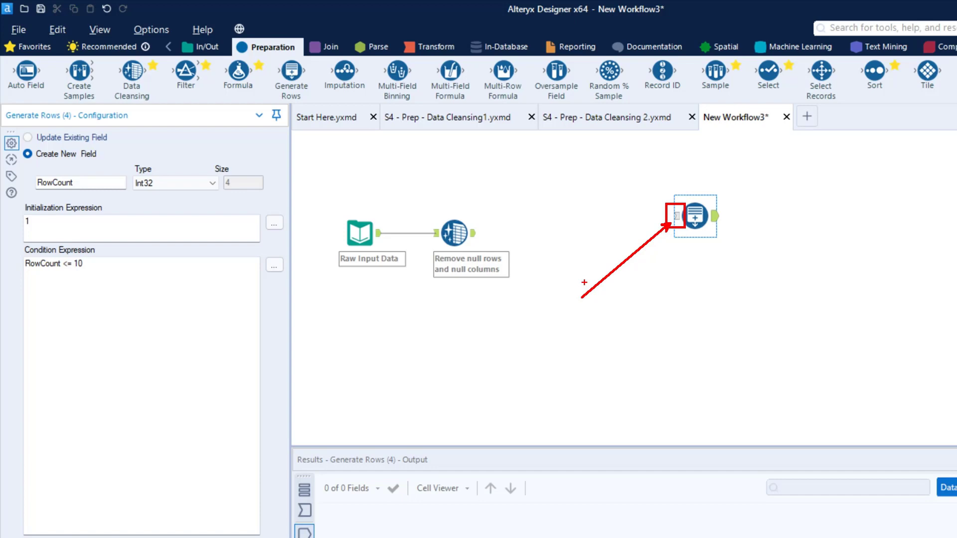
key("Escape")
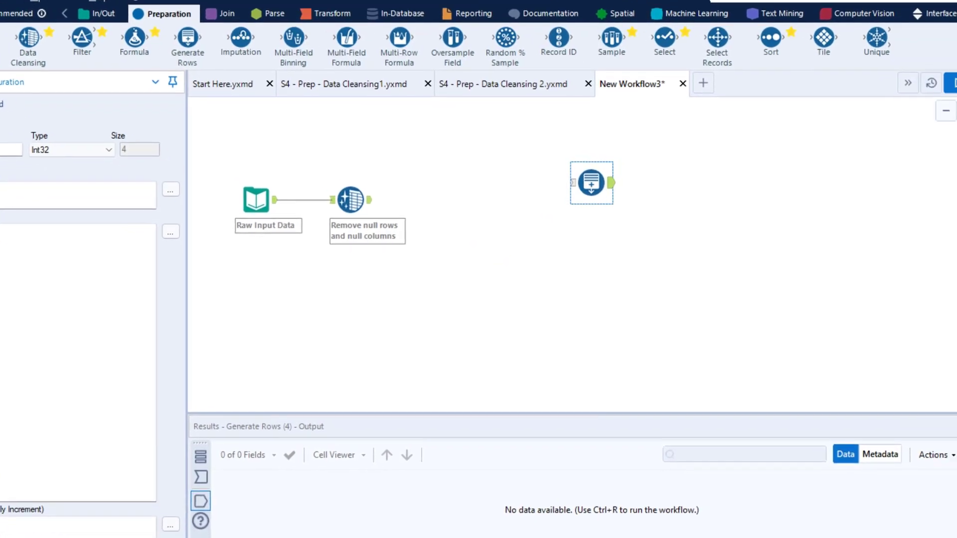
Step: Run the workflow and enlarge the results area to show the Generate Rows tool's full output
left_click(932, 71)
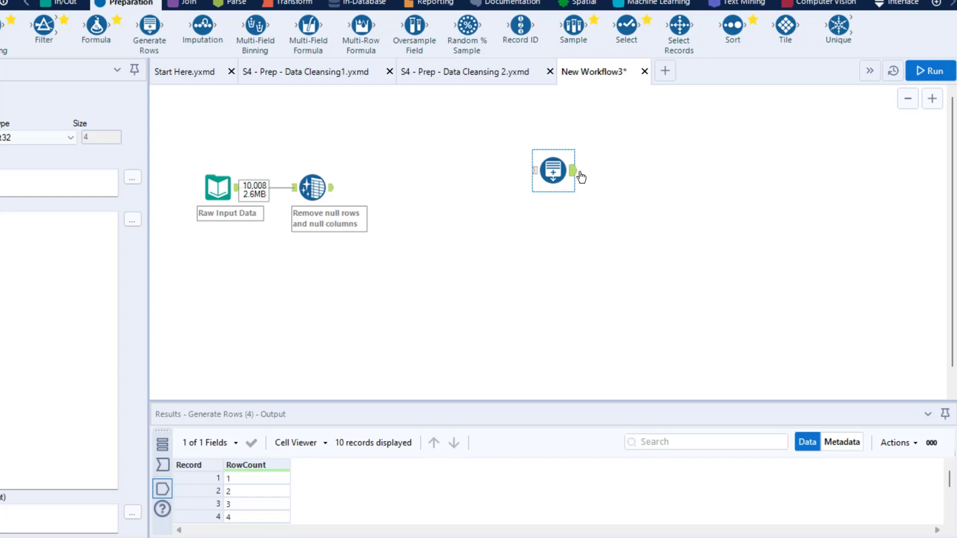
left_click(571, 180)
left_click_drag(496, 402, 502, 293)
left_click(558, 172)
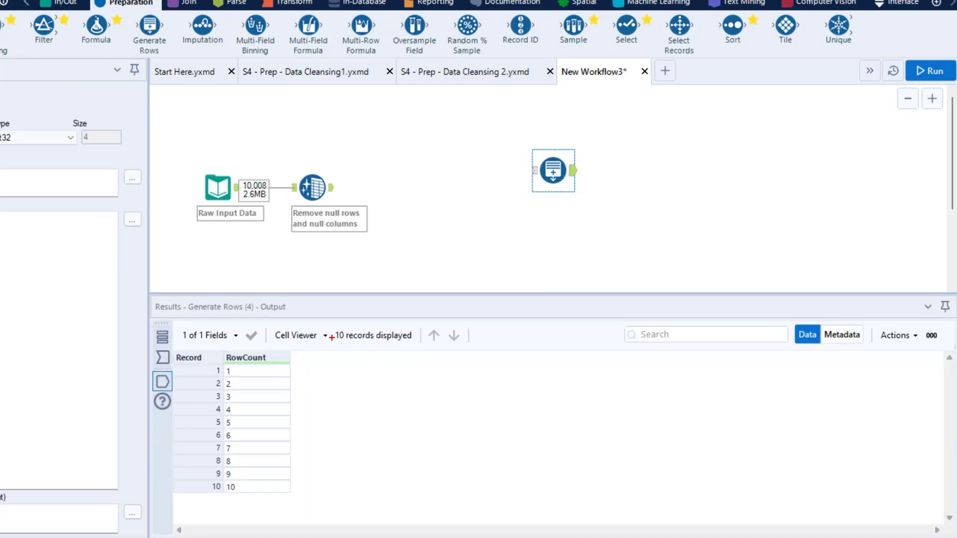
Step: Examine the RowCount output against the Generate Rows tool's initialization, condition and loop expressions
left_click_drag(335, 328, 425, 353)
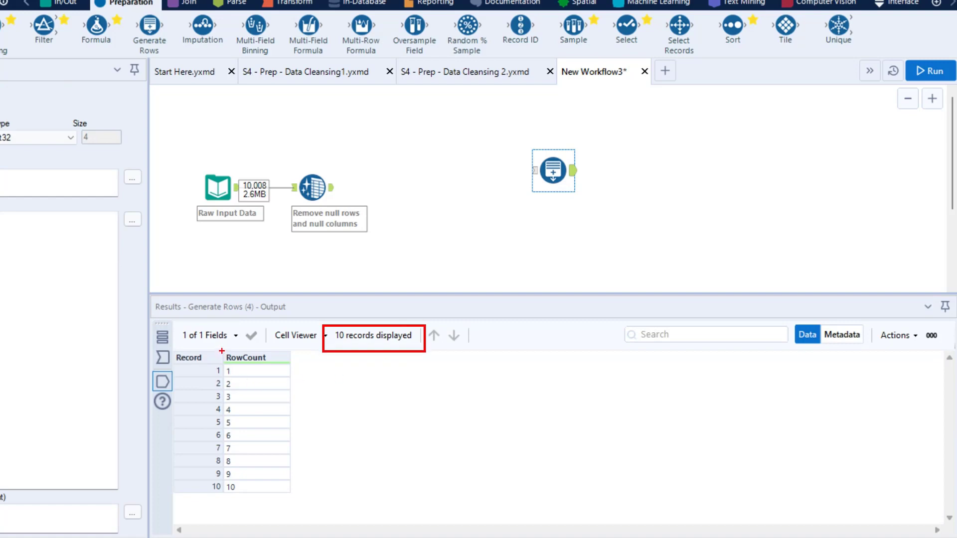
left_click_drag(222, 351, 278, 377)
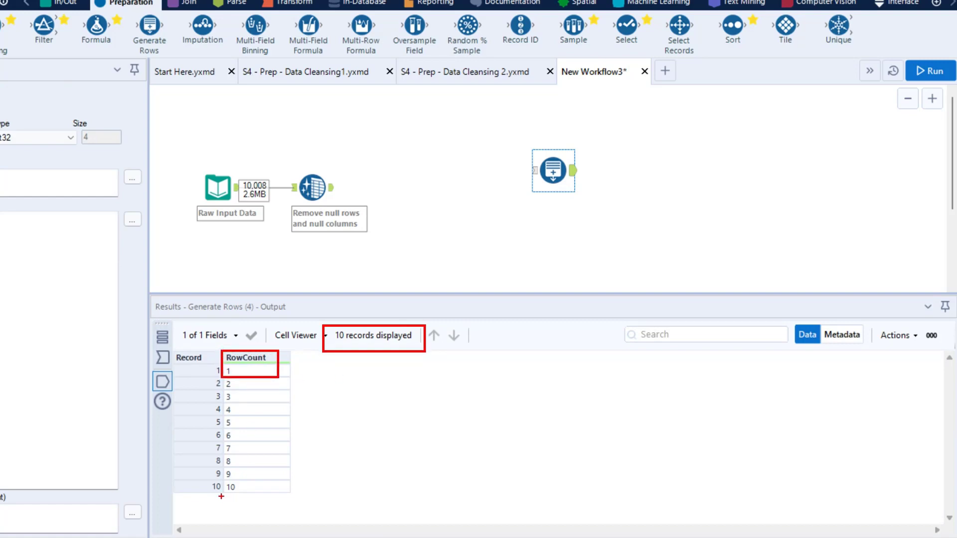
left_click_drag(222, 481, 261, 494)
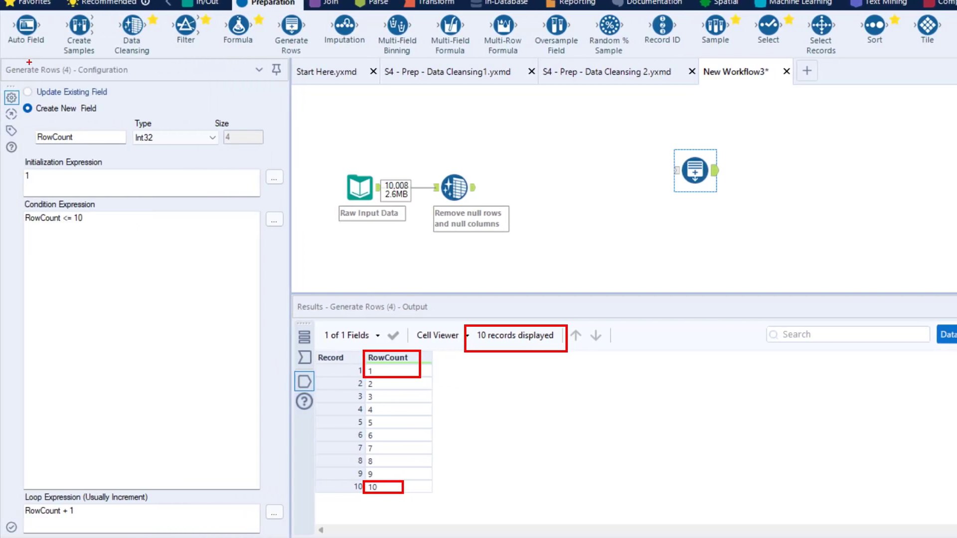
left_click_drag(1, 59, 132, 82)
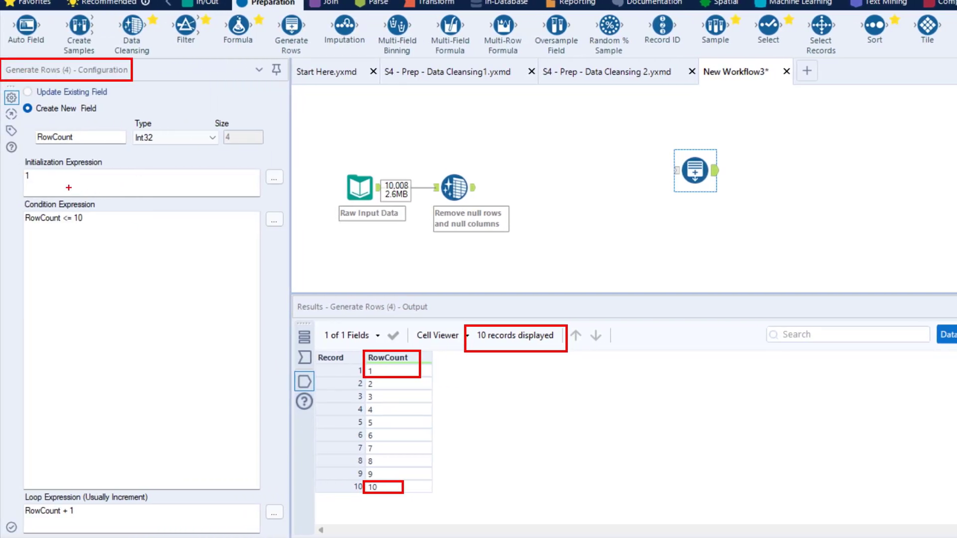
left_click_drag(17, 166, 96, 227)
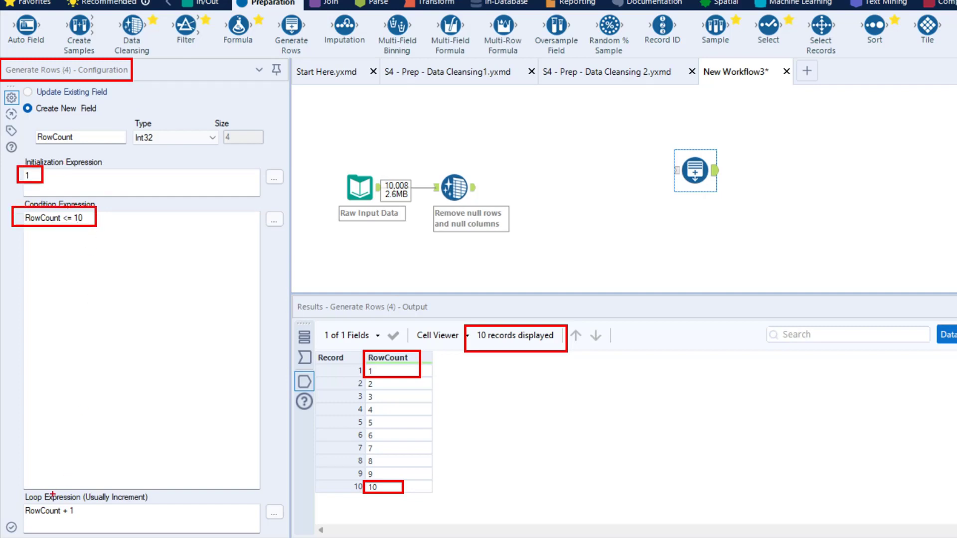
left_click_drag(15, 502, 82, 522)
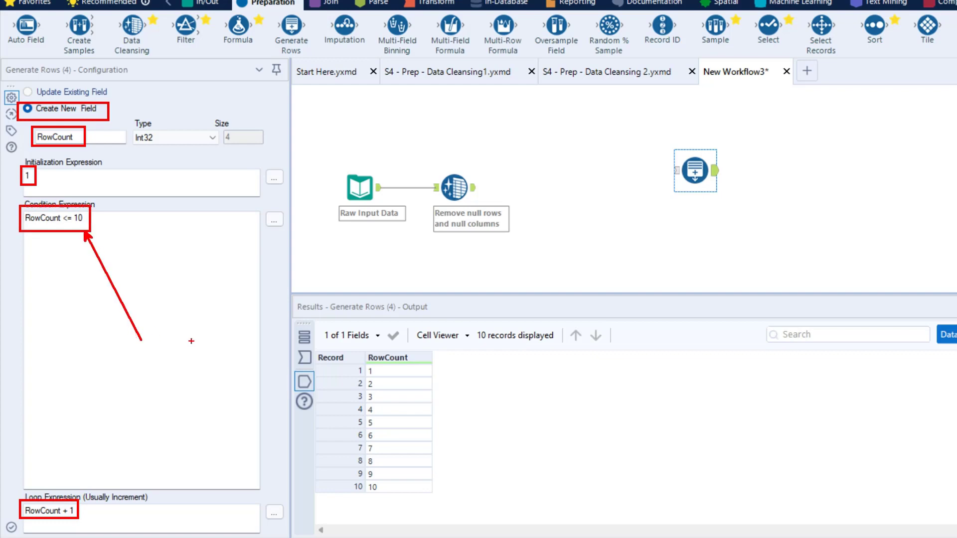
Step: Set the Generate Rows condition expression to RowCount <= 5, run the workflow and check the tool's output
left_click(102, 223)
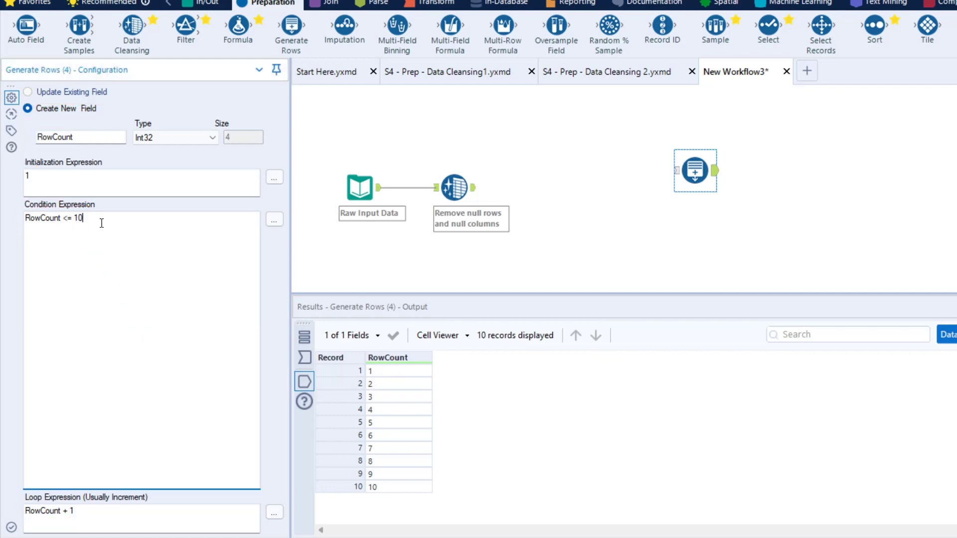
type("5")
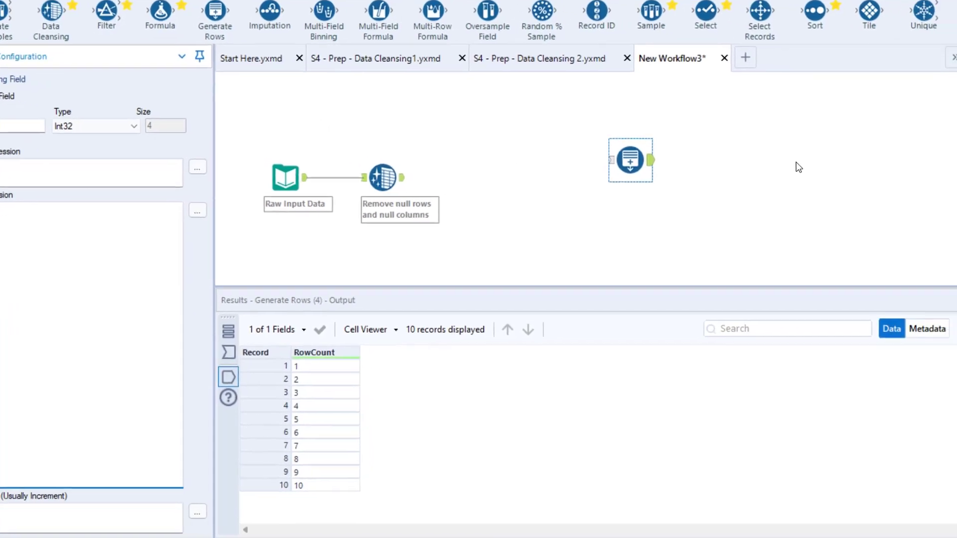
left_click(922, 40)
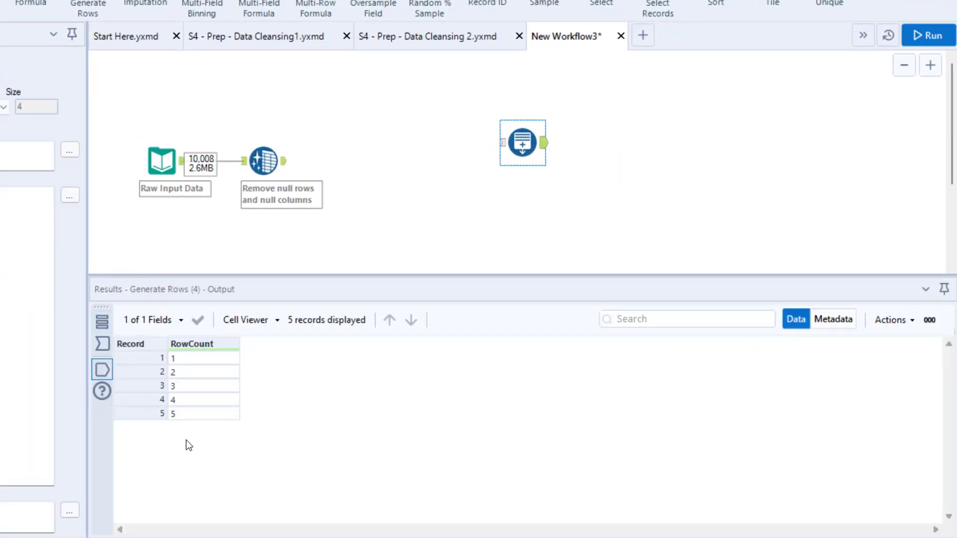
left_click_drag(162, 399, 201, 424)
left_click_drag(15, 183, 97, 210)
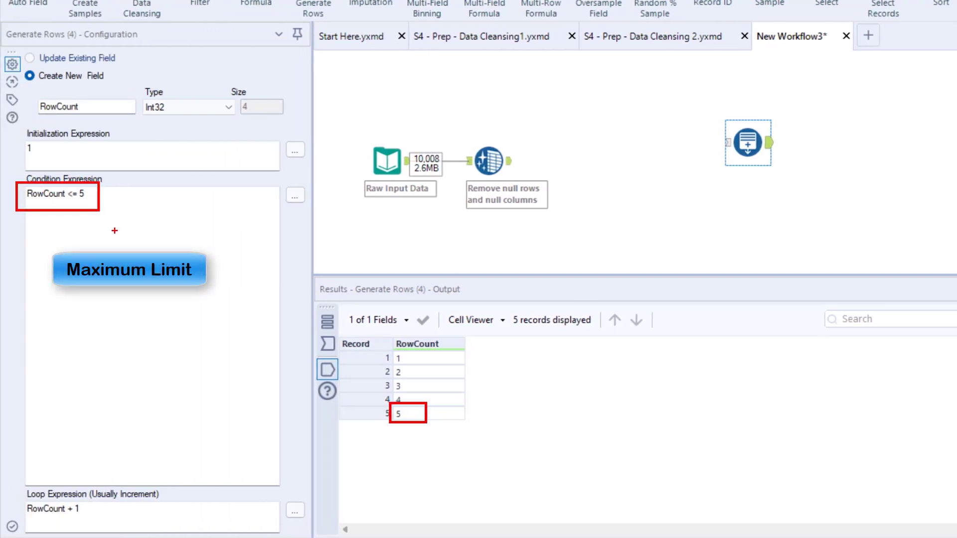
Step: Set the condition expression to RowCount <= 10 and the loop expression to RowCount + 2, and run the workflow to check the output
left_click(98, 191)
type("10")
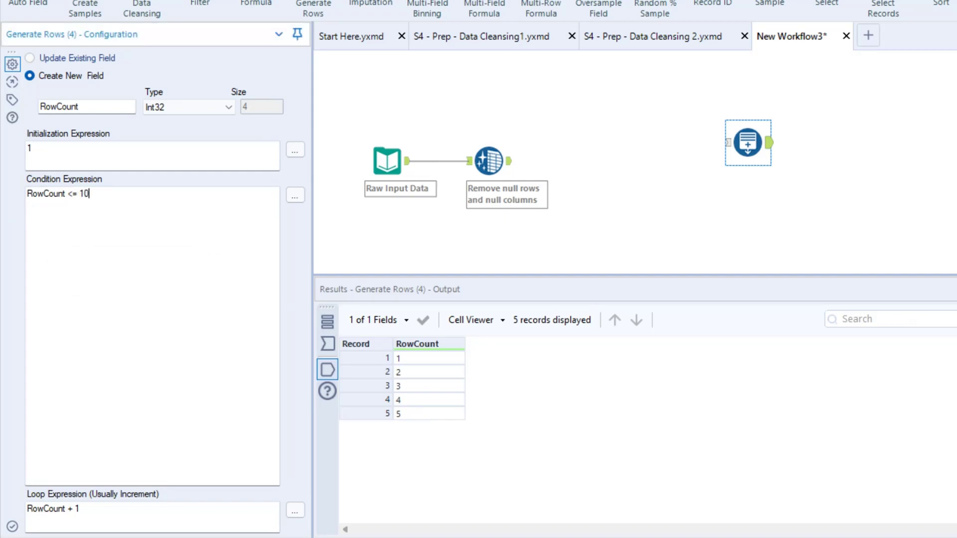
left_click(250, 504)
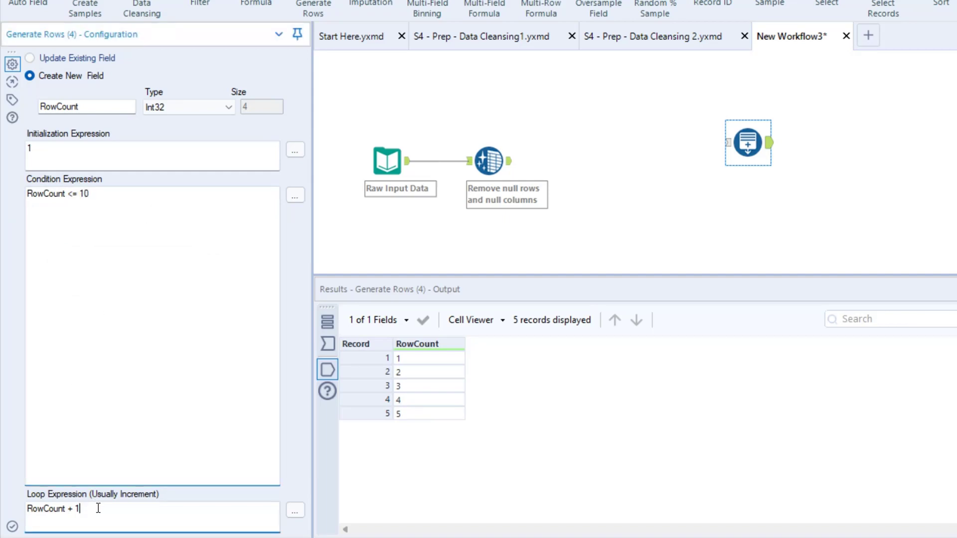
key("BackSpace")
type("2")
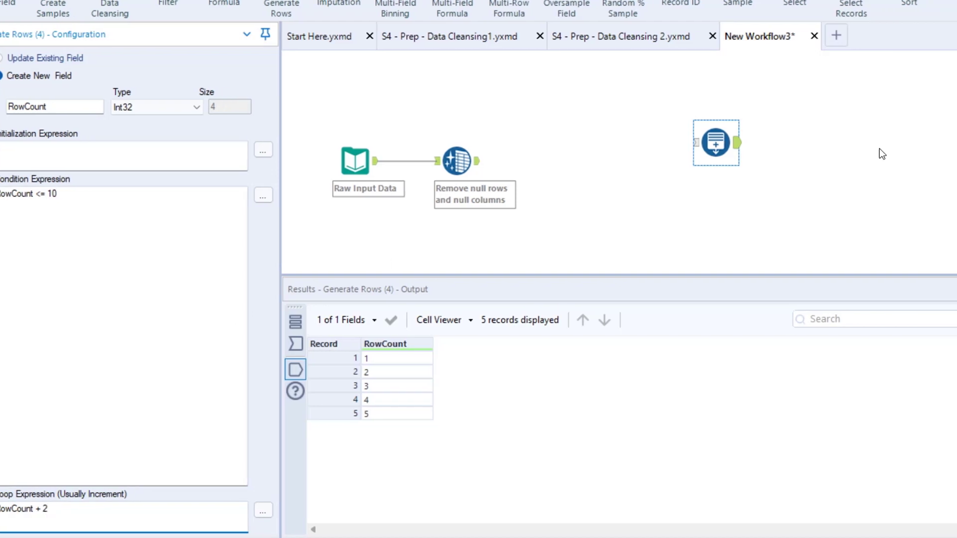
left_click(927, 35)
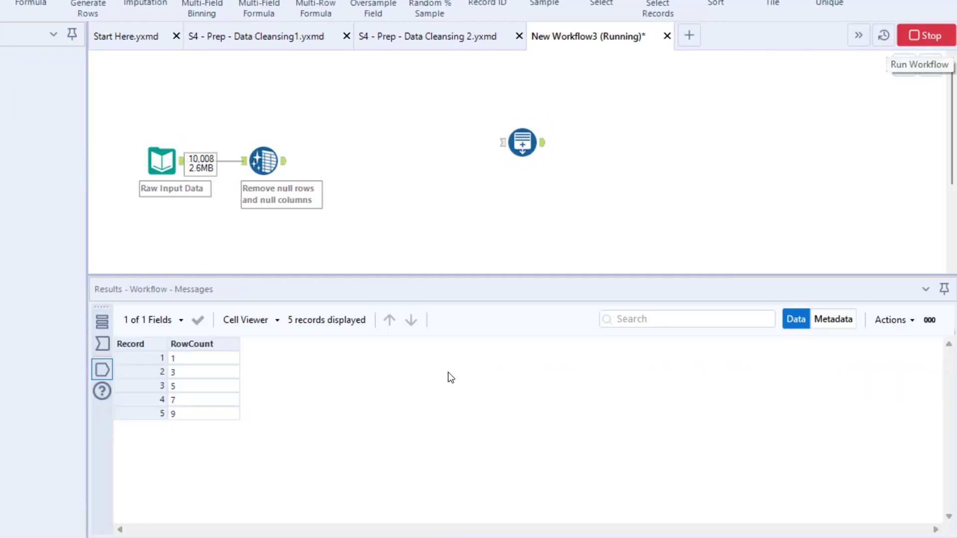
mouse_move(165, 348)
left_mouse_down()
mouse_move(190, 365)
mouse_move(186, 395)
left_mouse_up()
key("Escape")
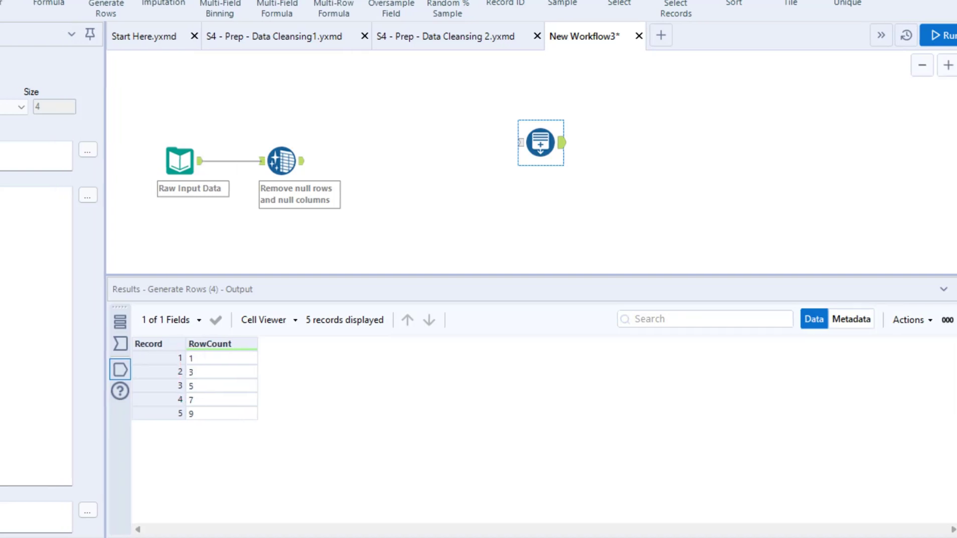
left_click_drag(19, 498, 89, 517)
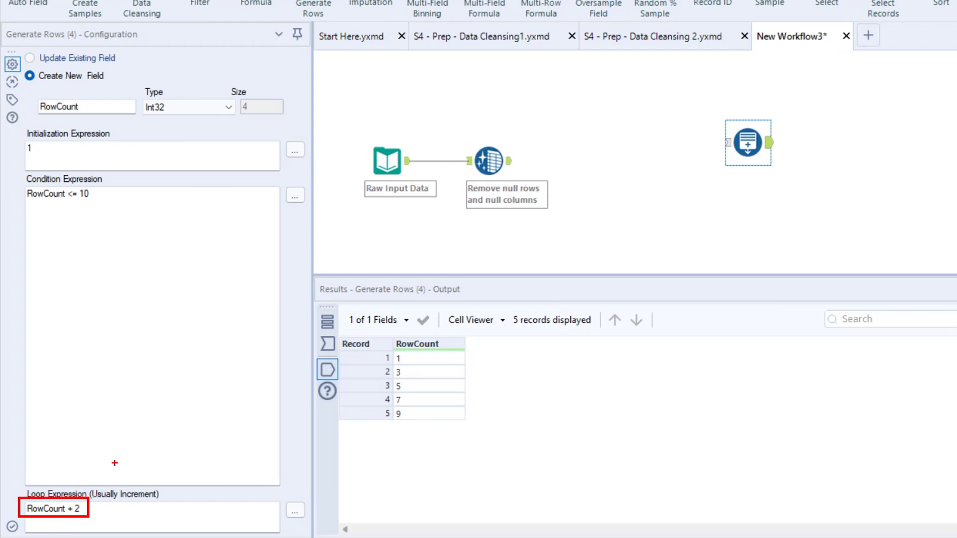
key("Escape")
left_click_drag(708, 106, 781, 185)
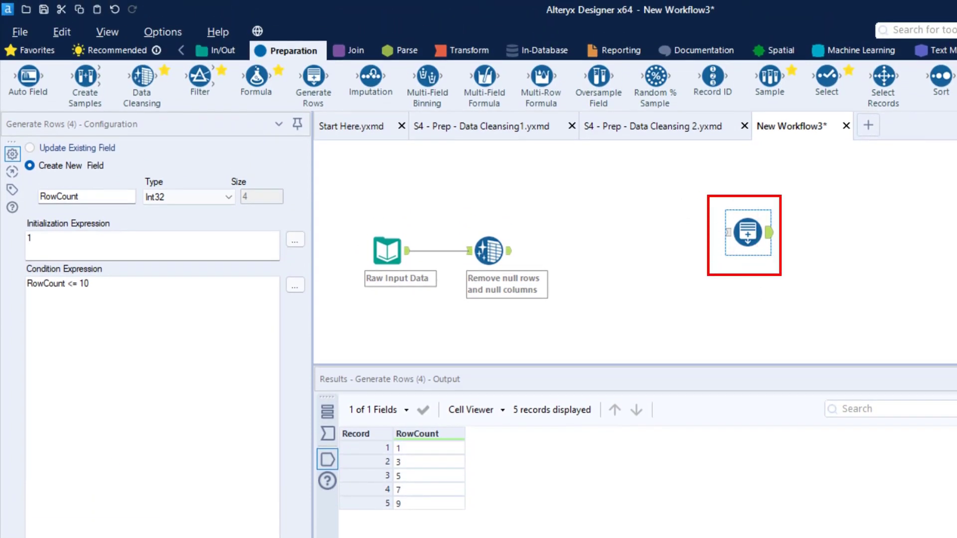
left_click_drag(782, 276, 785, 278)
left_click_drag(288, 63, 339, 109)
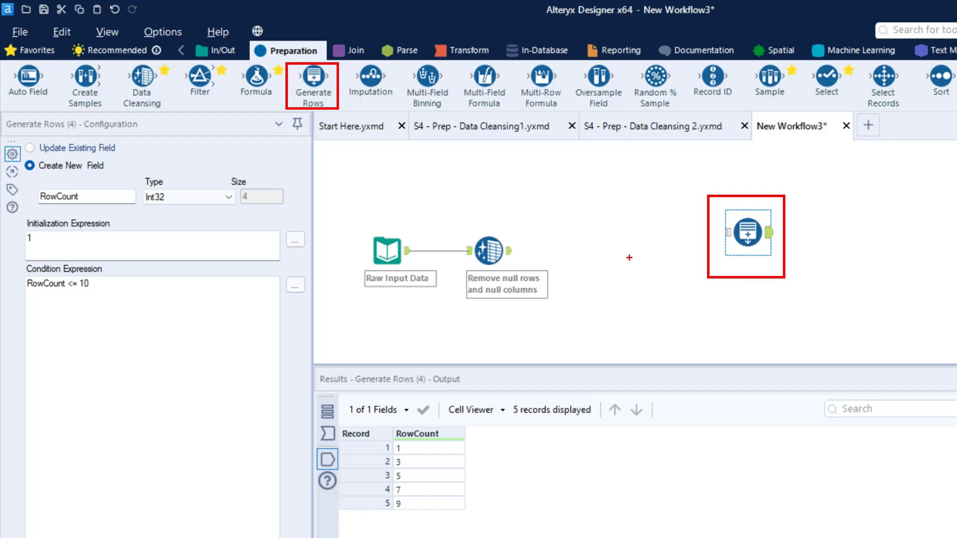
left_click_drag(342, 104, 693, 219)
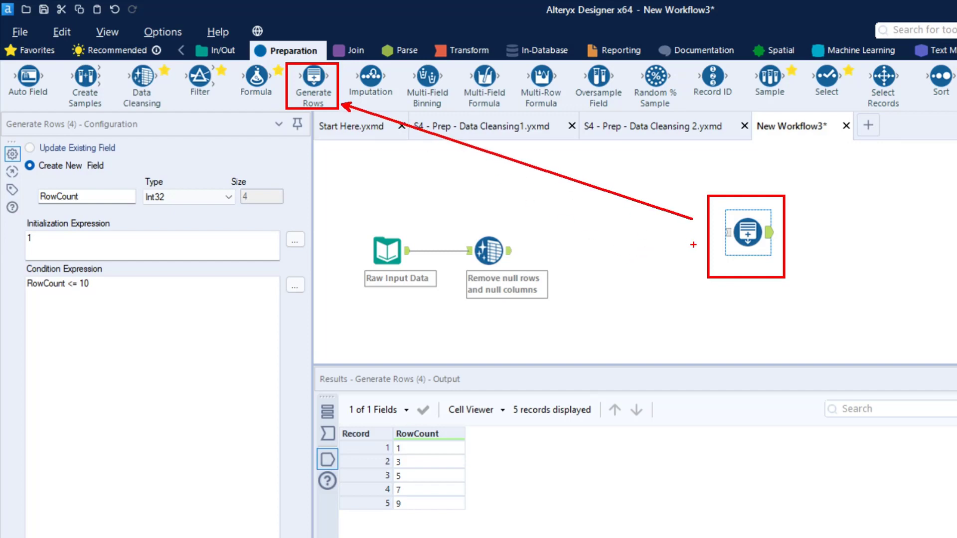
key("Escape")
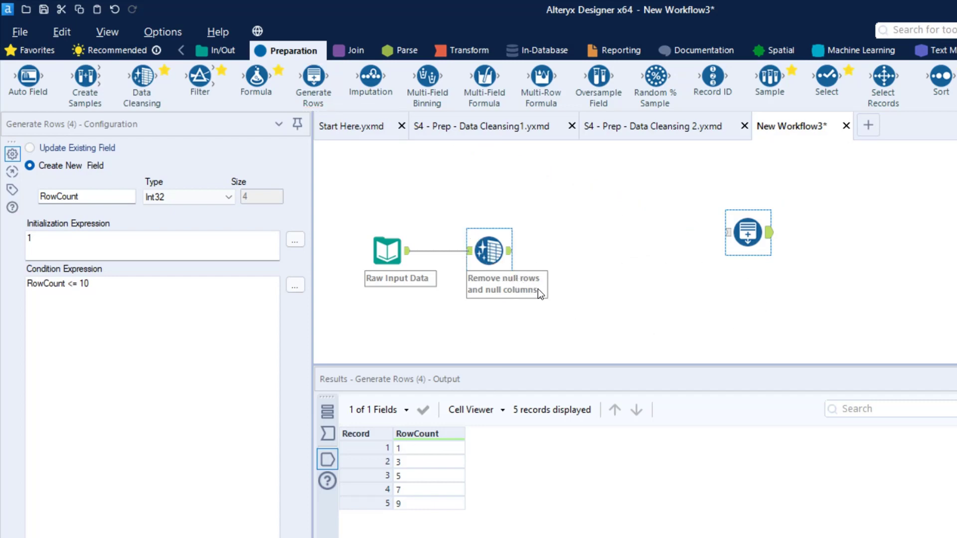
Step: Rename the Generate Rows tool's new field to XYZ, run the workflow and view the tool's output
double_click(96, 196)
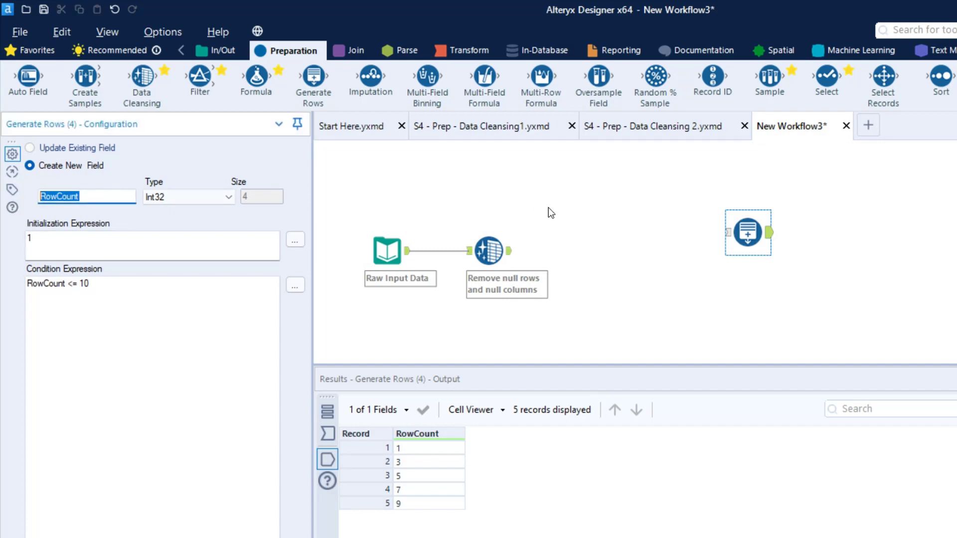
type("Xy")
type("XY")
type("Z")
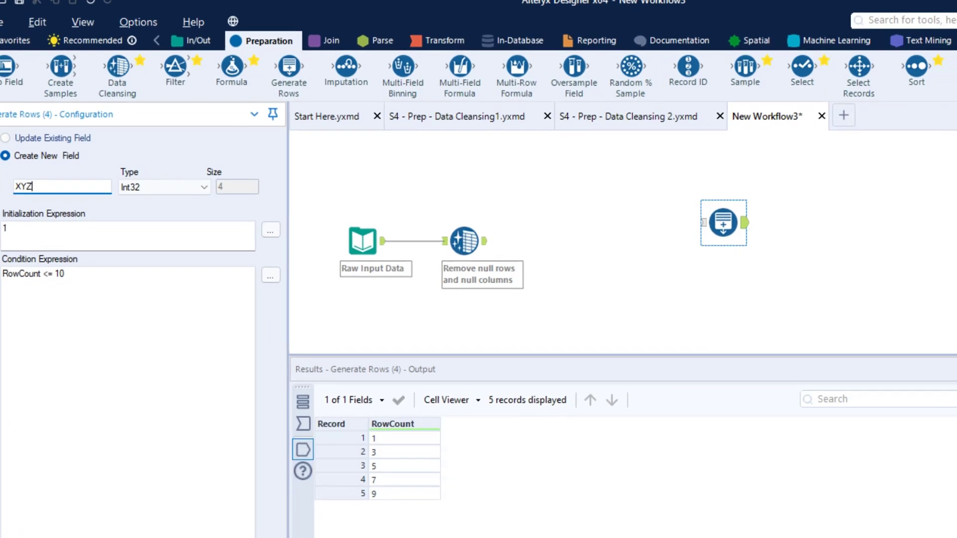
left_click(544, 144)
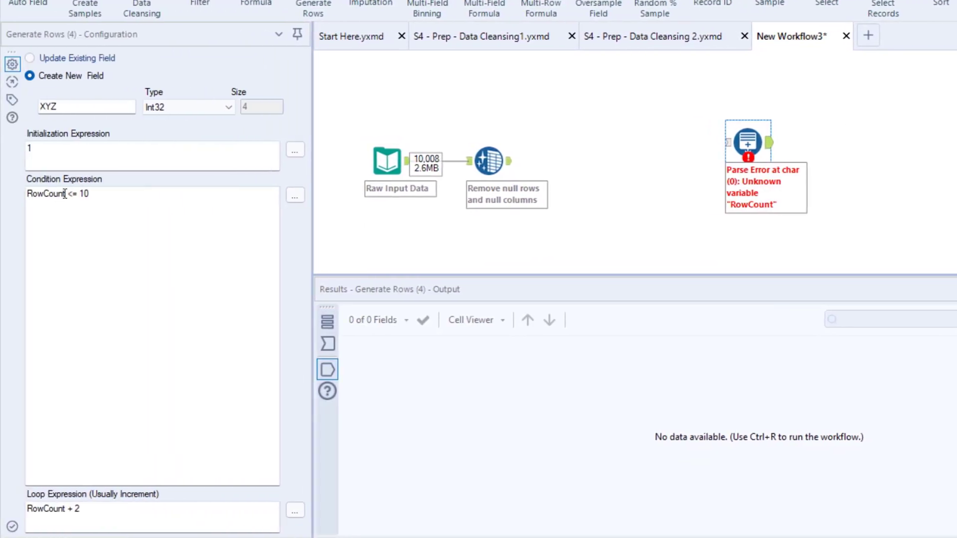
Step: Replace RowCount with XYZ in both the condition and loop expressions and rerun the workflow
double_click(65, 193)
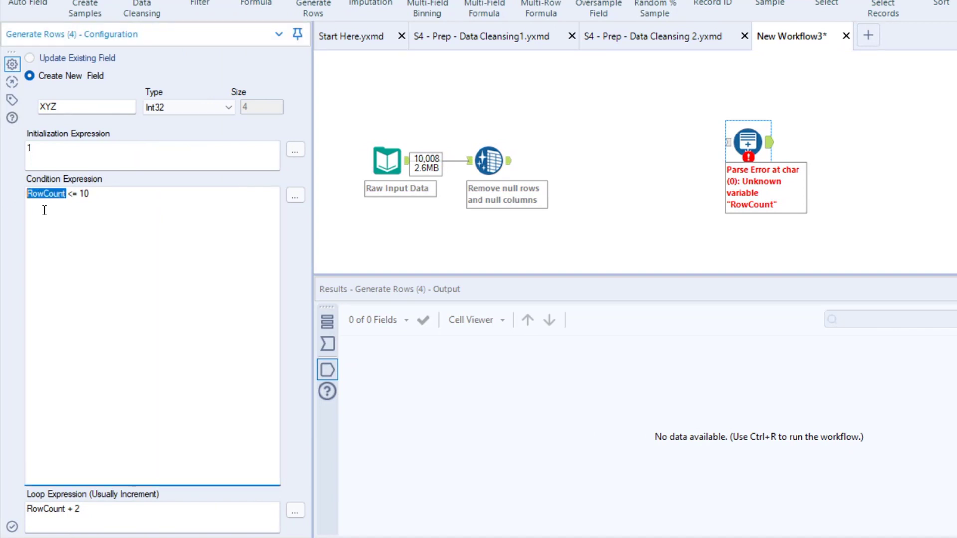
type("XYZ")
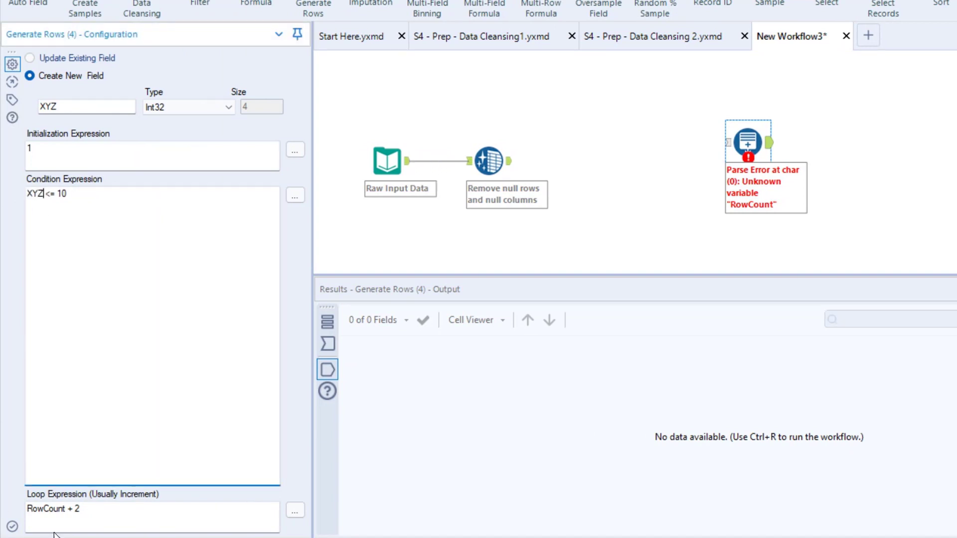
left_click_drag(64, 509, 15, 505)
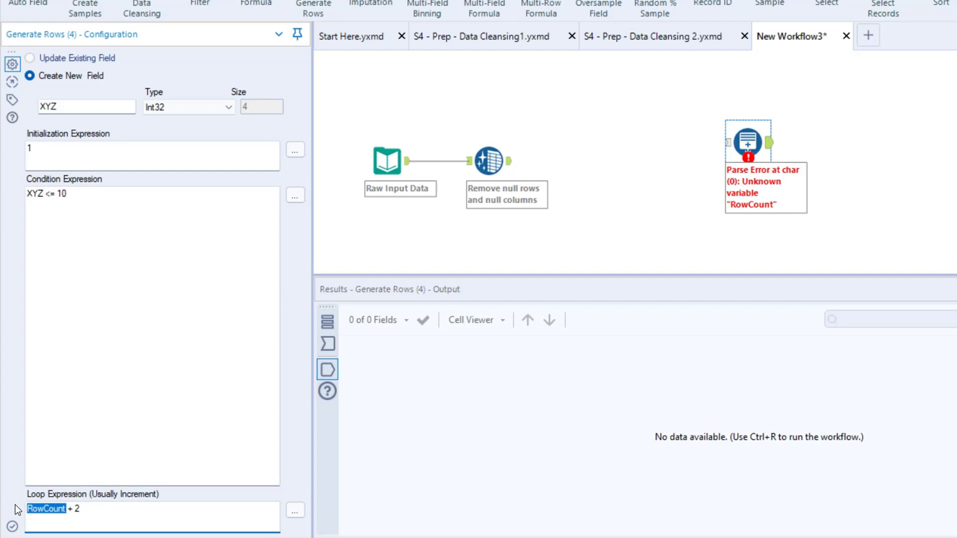
type("XYZ")
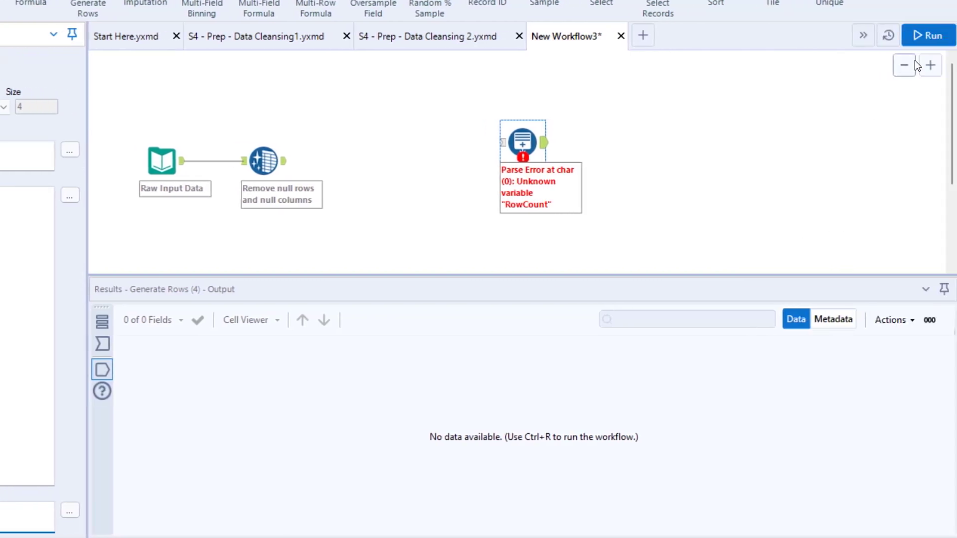
left_click(927, 35)
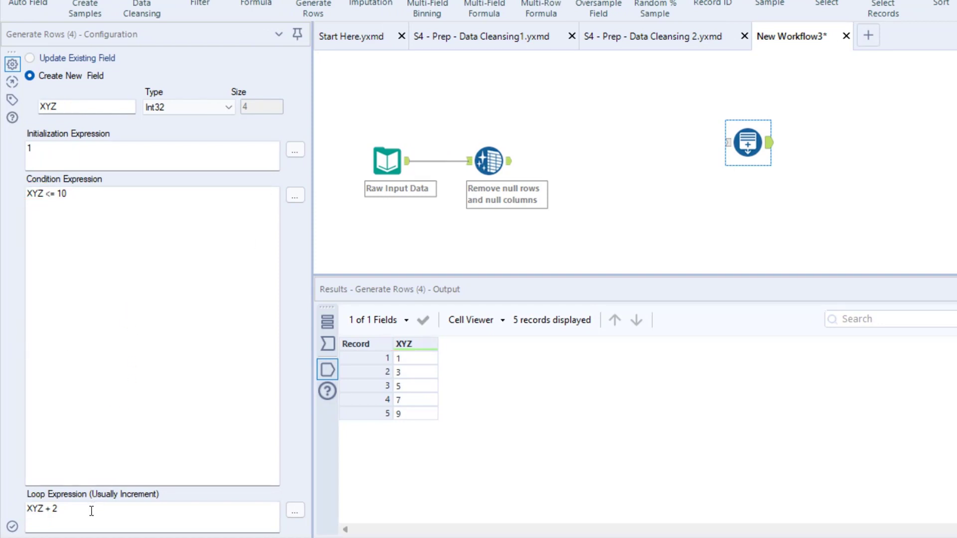
Step: Change the loop expression to XYZ + 1 and the condition to XYZ <= 5, and run the workflow
left_click(189, 508)
key("BackSpace")
type("1")
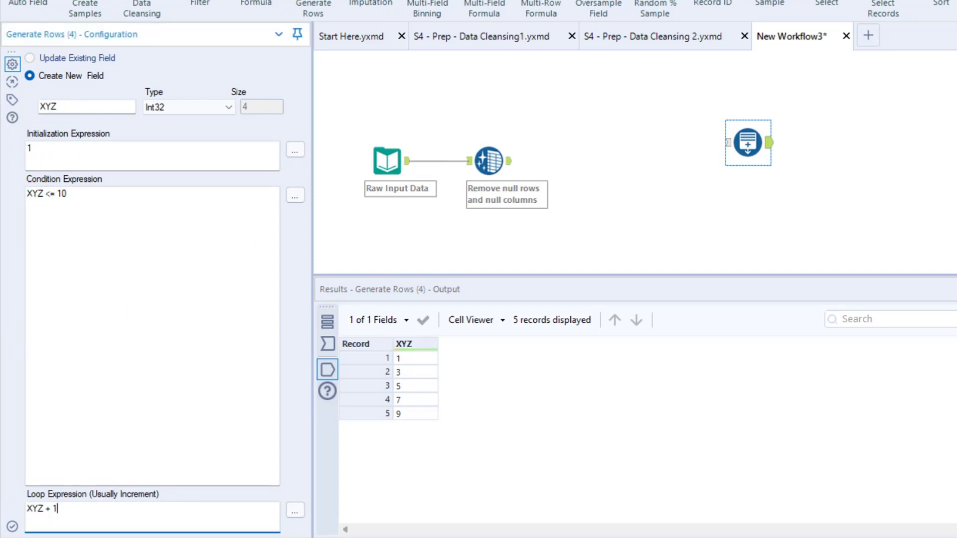
left_click(97, 194)
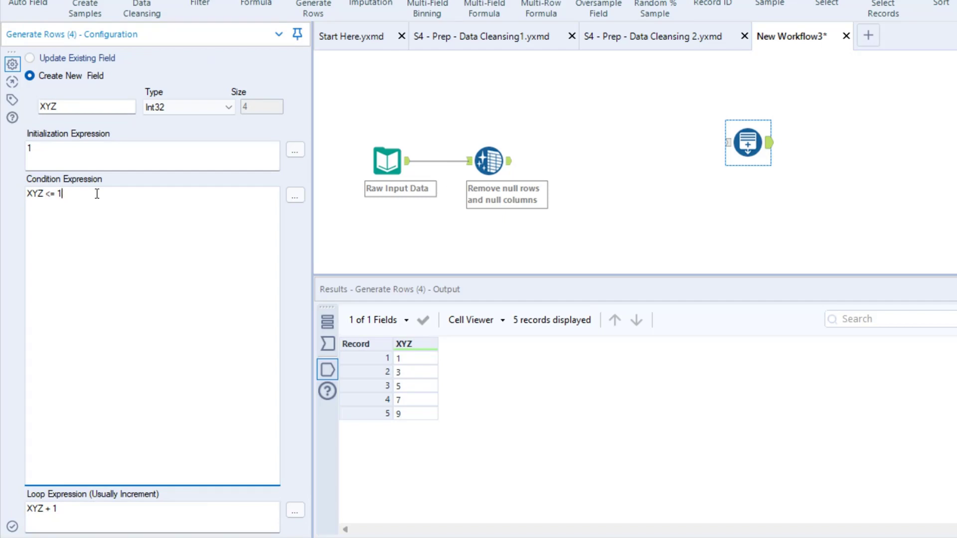
key("BackSpace")
type("5")
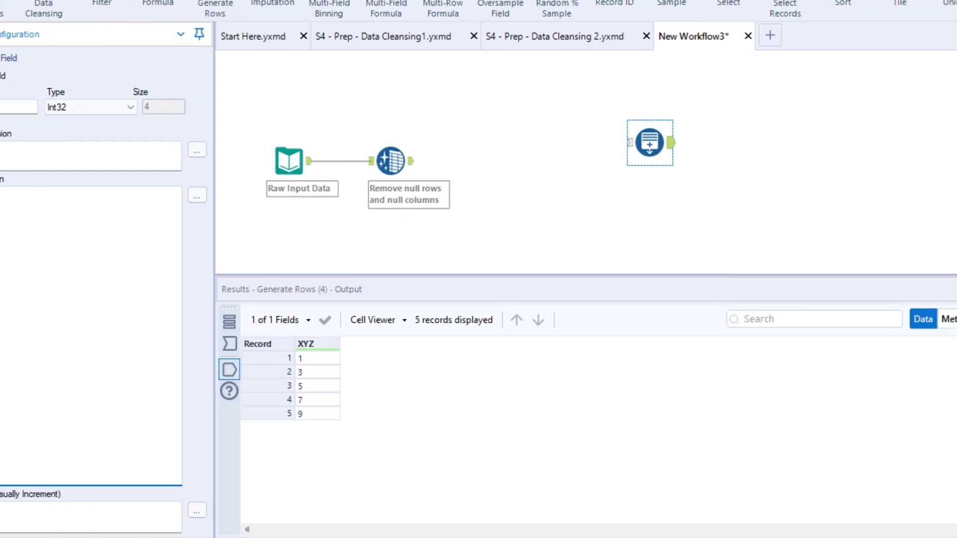
left_click(956, 35)
left_click(523, 142)
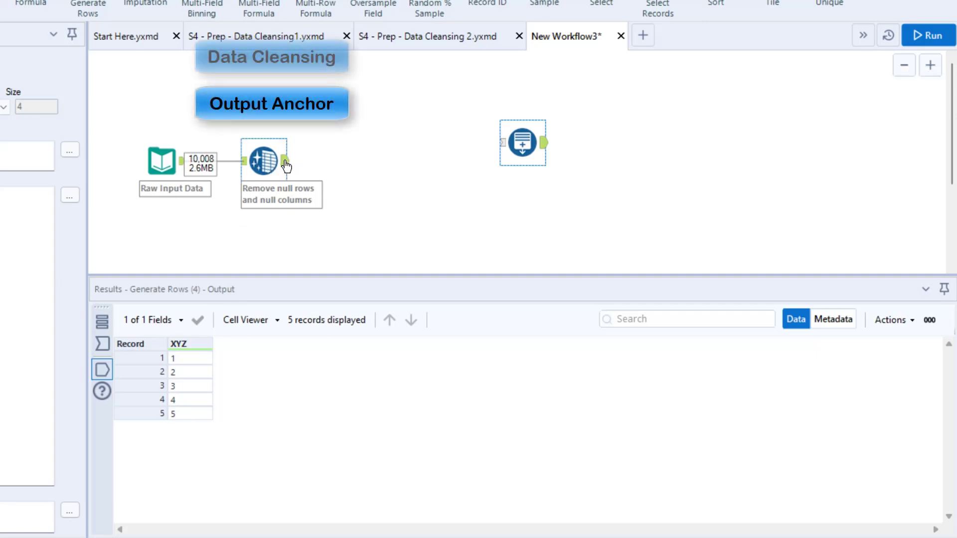
Step: Connect the Data Cleansing output to the Generate Rows input, run the workflow and display the Generate Rows output
left_click_drag(286, 166, 502, 144)
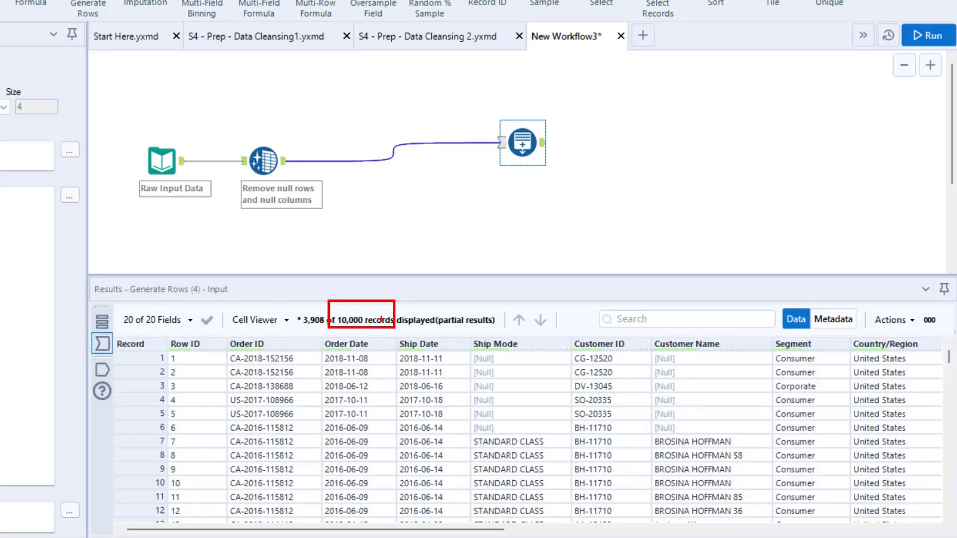
left_click(926, 34)
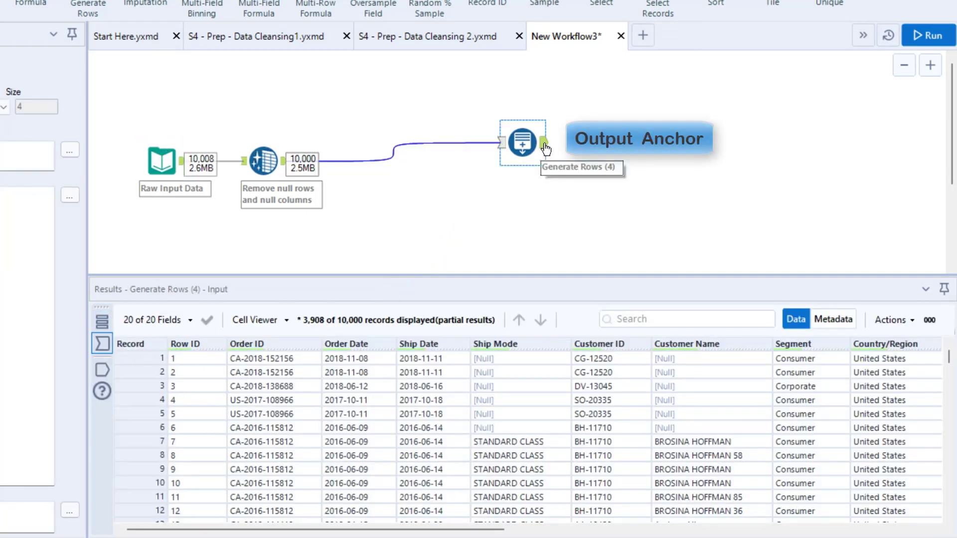
left_click(546, 144)
left_click(546, 145)
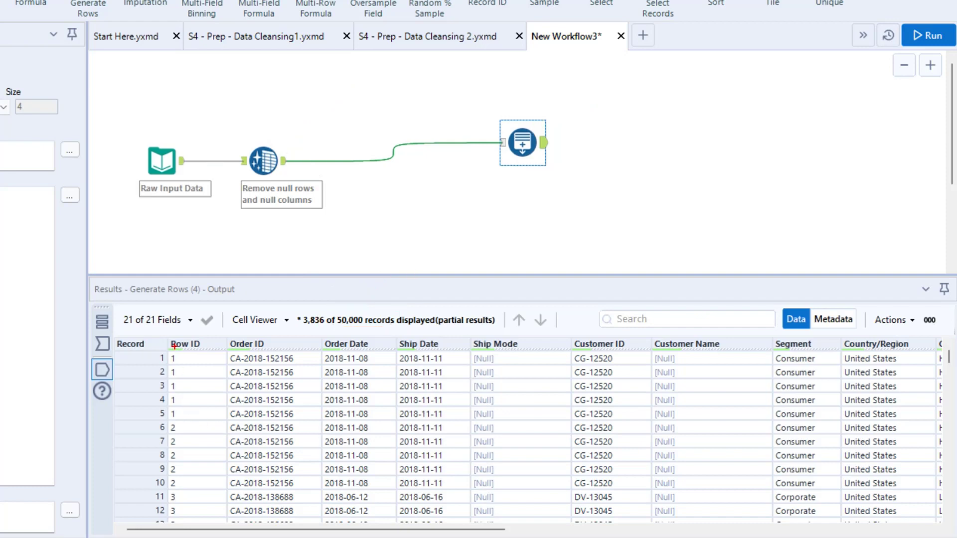
Step: Examine how the Row ID records repeat in the Generate Rows output and compare them with the XYZ column values
mouse_move(167, 349)
left_mouse_down()
mouse_move(196, 407)
mouse_move(191, 487)
left_mouse_up()
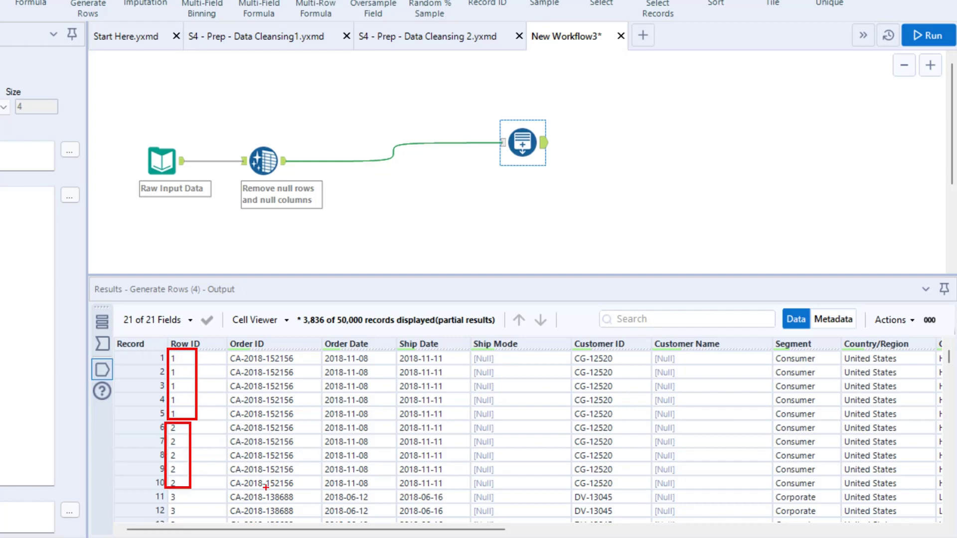
left_click_drag(330, 532, 905, 534)
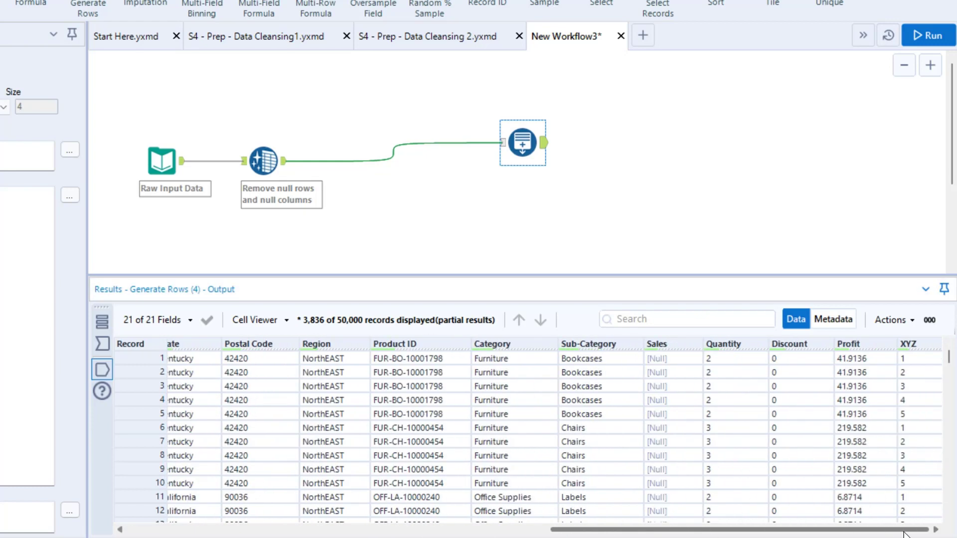
left_click_drag(894, 348, 922, 420)
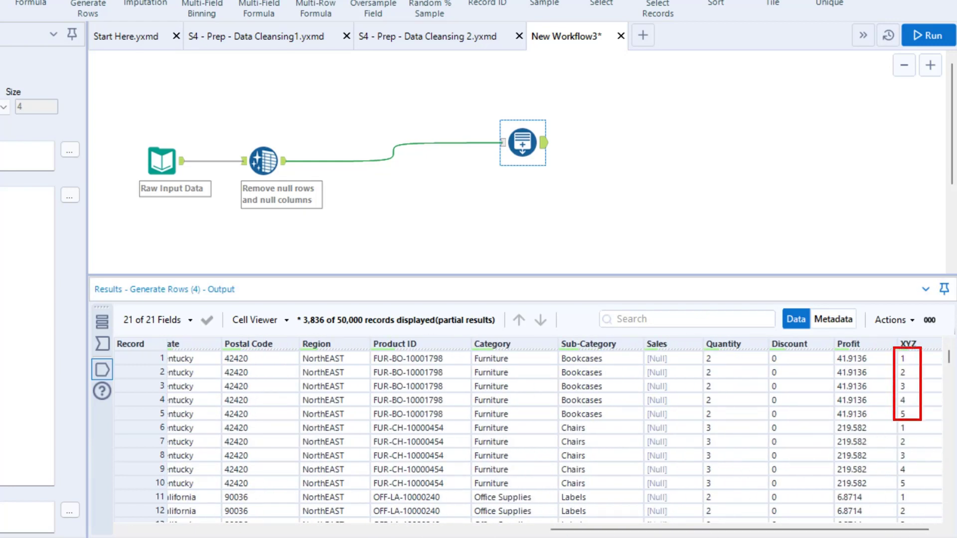
left_click_drag(873, 259, 908, 348)
left_click_drag(895, 423, 919, 491)
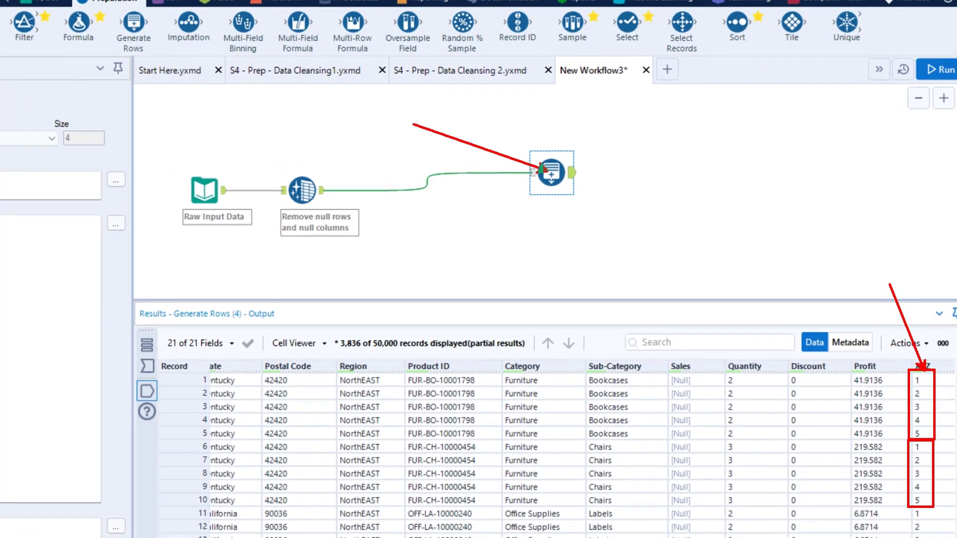
left_click_drag(81, 9, 517, 140)
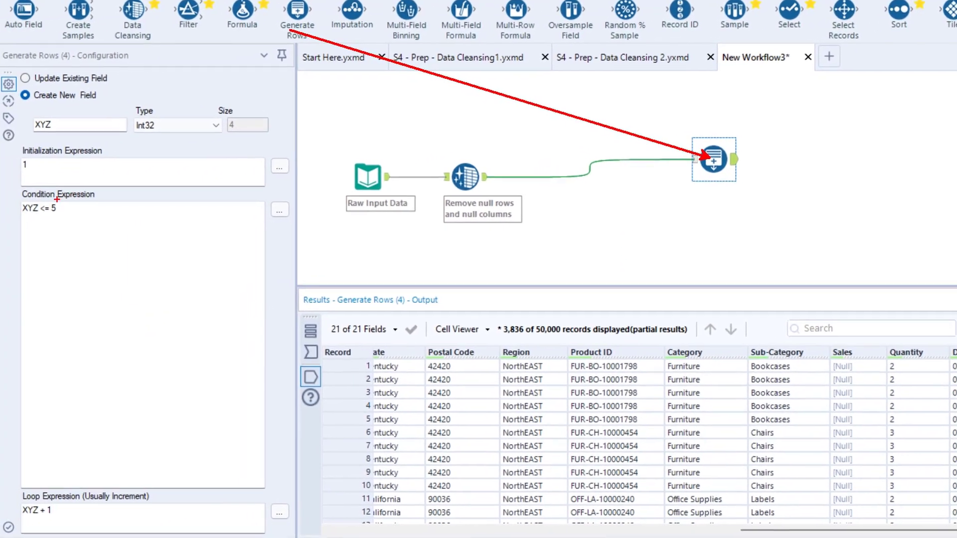
Step: Compare the condition and loop expressions of the Generate Rows tool with the XYZ values in its output
left_click_drag(49, 199, 67, 217)
left_click_drag(49, 497, 64, 518)
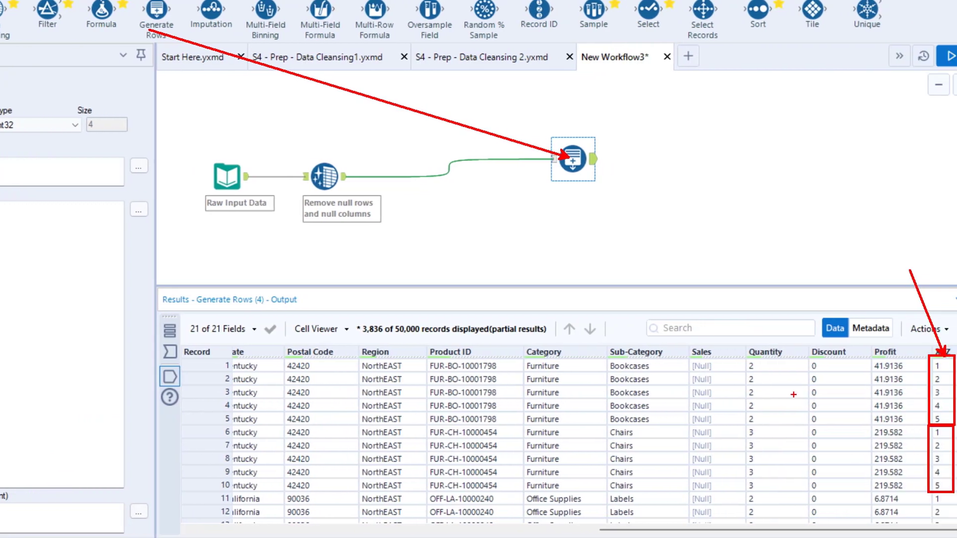
left_click_drag(885, 339, 927, 367)
left_click_drag(765, 368, 838, 362)
key("Escape")
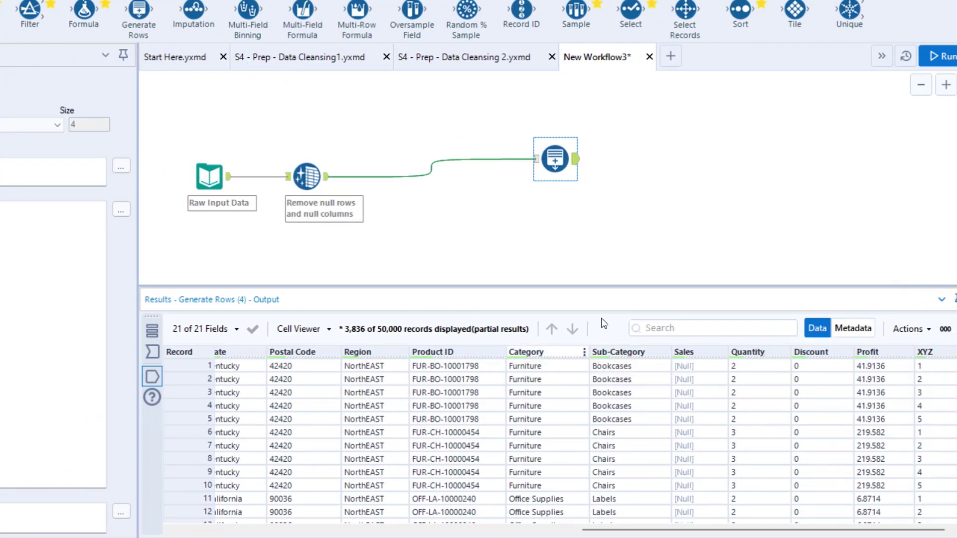
Step: Move the Generate Rows tool closer to the Data Cleansing tool and check the repeated Row ID values in the output
left_click_drag(546, 153, 422, 171)
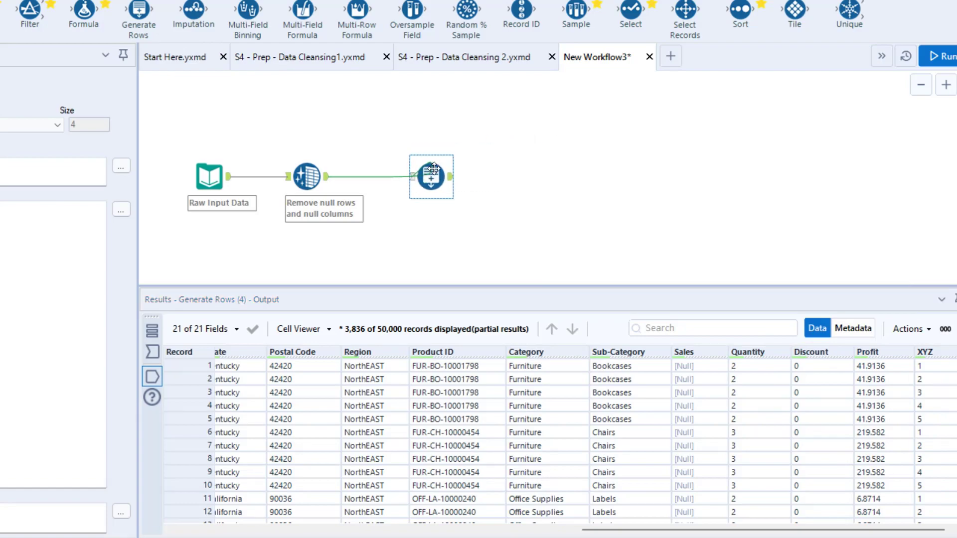
left_click_drag(642, 532, 234, 530)
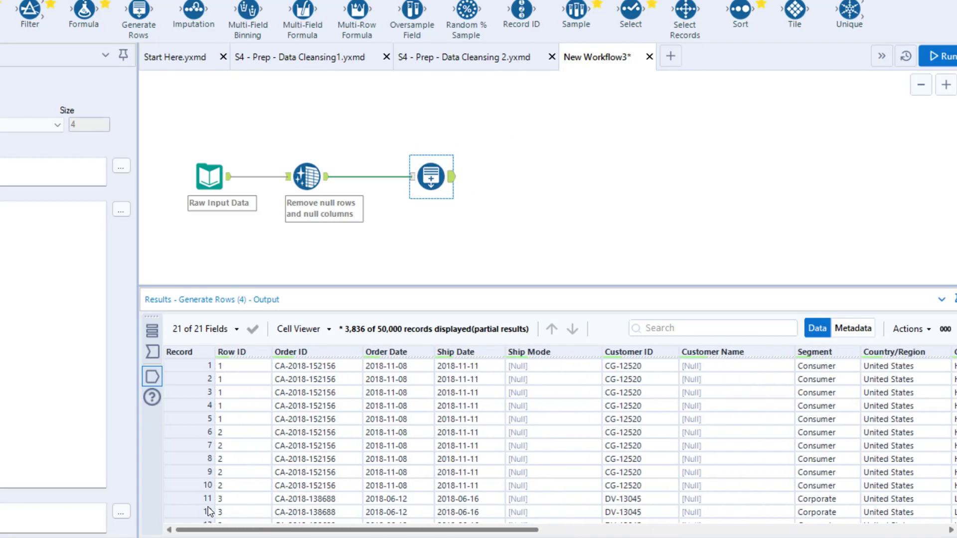
key("ctrl+2")
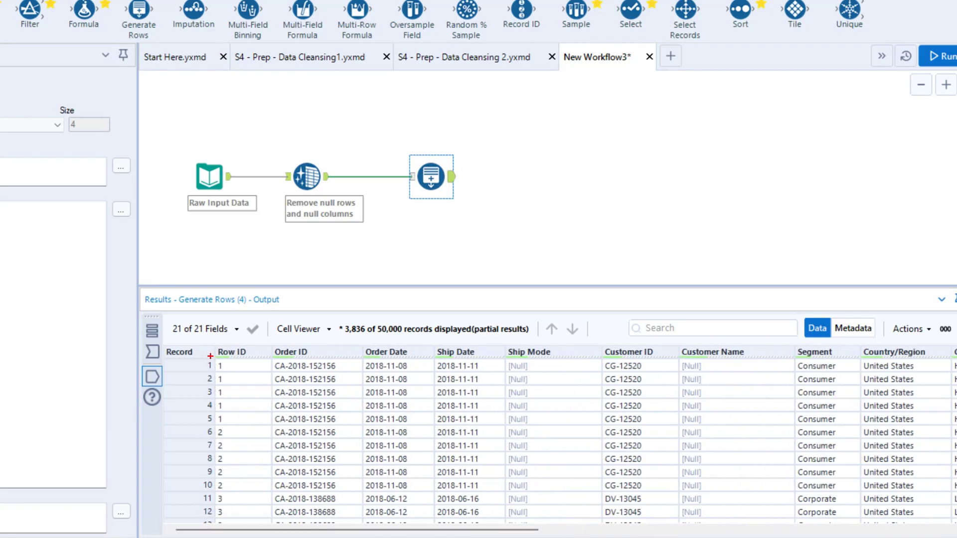
mouse_move(211, 357)
left_mouse_down()
mouse_move(242, 434)
mouse_move(243, 423)
left_mouse_up()
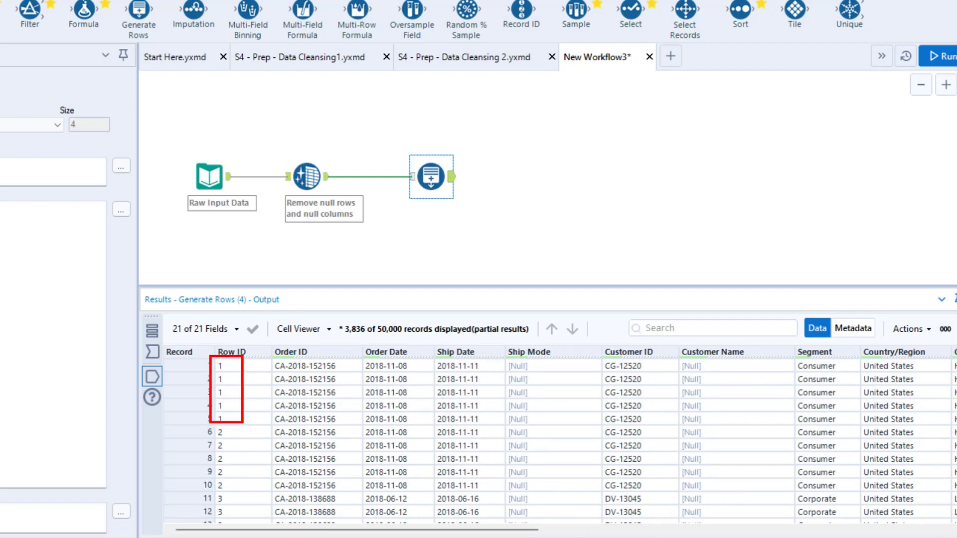
left_click_drag(229, 381, 304, 321)
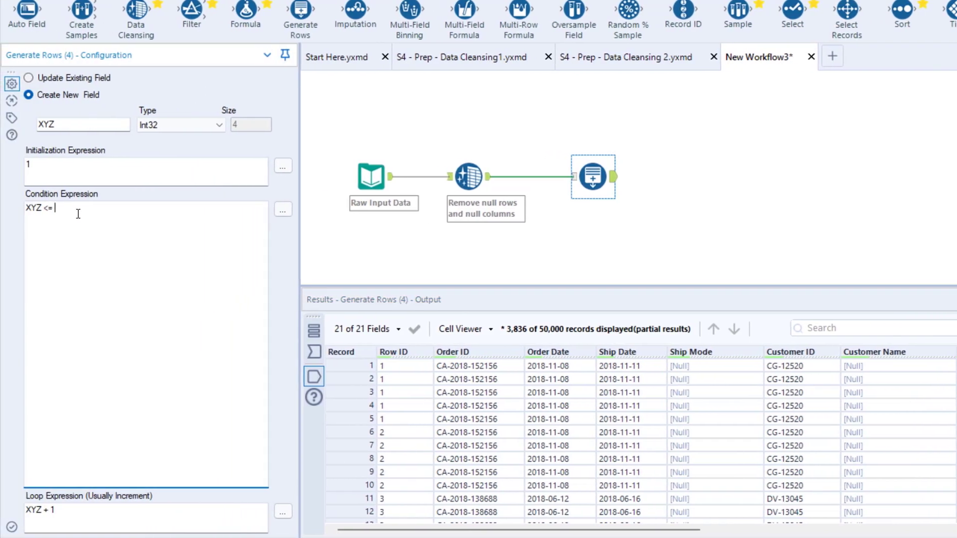
Step: Set the condition expression to XYZ <= 7 and run the workflow
type("7")
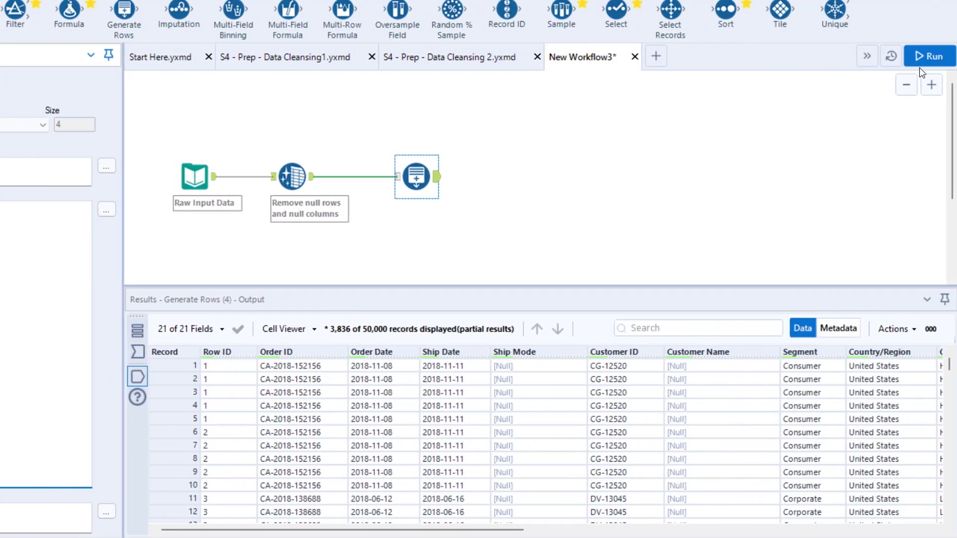
left_click(918, 58)
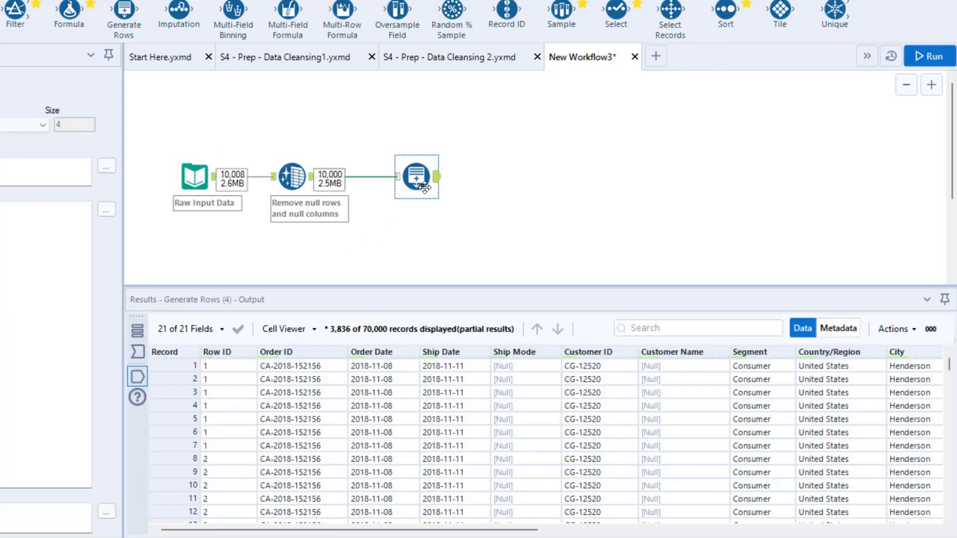
Step: Examine how often each Row ID repeats in the output against the fixed limit in the condition expression
left_click_drag(187, 356, 220, 454)
left_click_drag(218, 410, 538, 220)
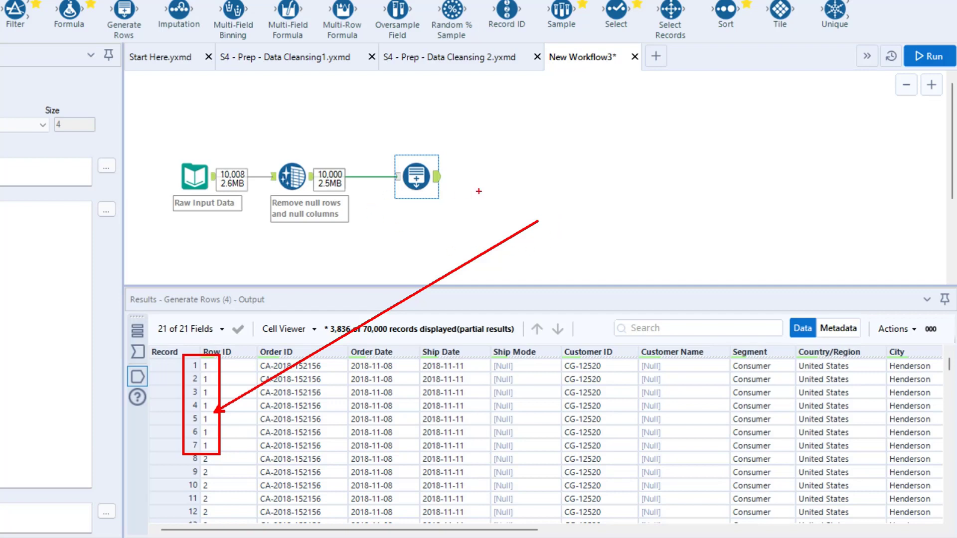
left_click_drag(622, 148, 654, 175)
mouse_move(631, 224)
left_mouse_down()
mouse_move(632, 215)
mouse_move(650, 232)
mouse_move(644, 254)
left_mouse_up()
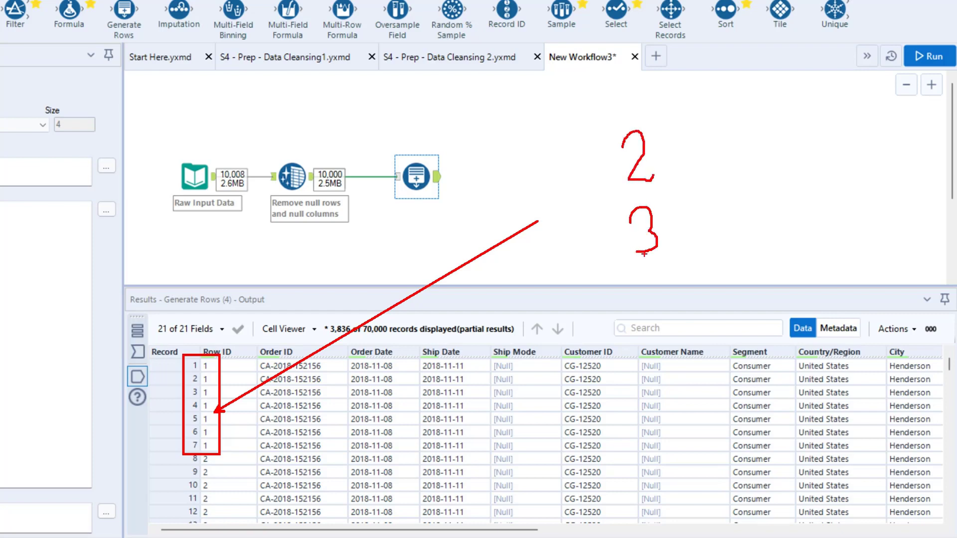
mouse_move(629, 76)
left_mouse_down()
mouse_move(655, 101)
mouse_move(649, 124)
mouse_move(716, 78)
left_mouse_up()
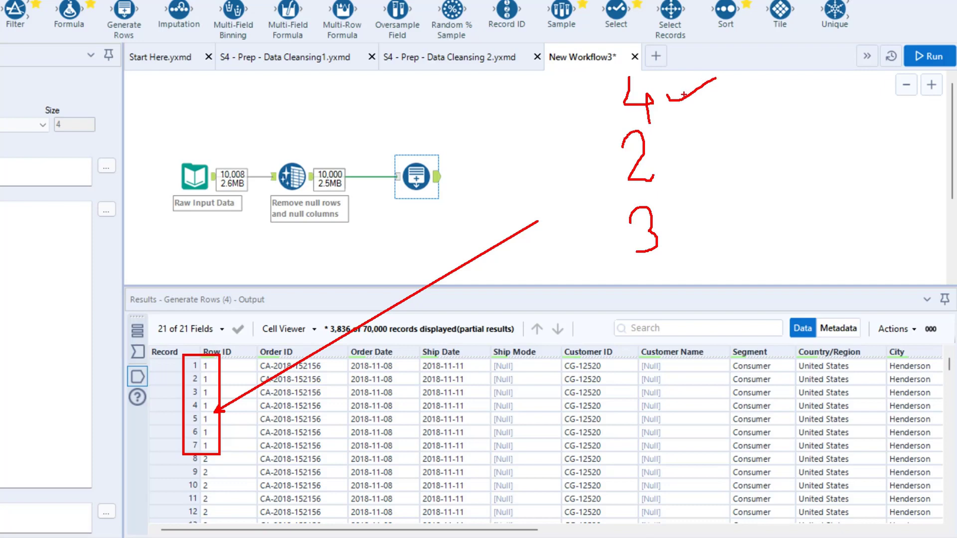
left_click_drag(664, 161, 705, 145)
left_click_drag(670, 223, 765, 198)
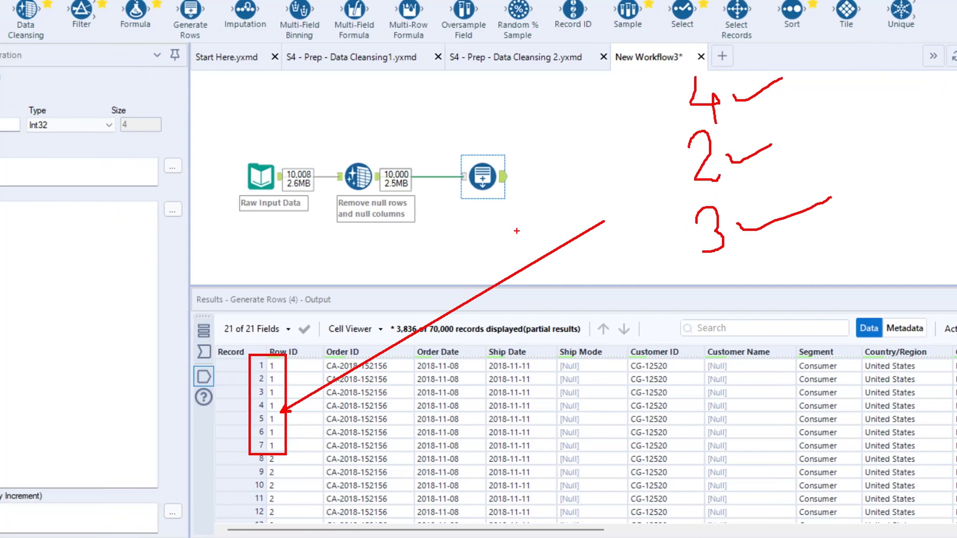
left_click_drag(46, 200, 70, 214)
left_click_drag(69, 214, 128, 310)
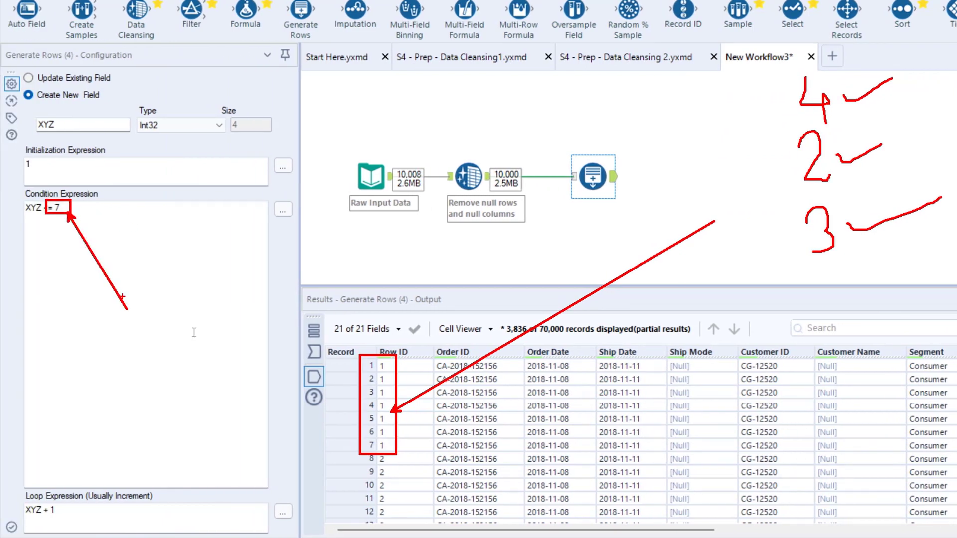
key("Escape")
Step: Examine the Quantity values of the Bookcases and Chairs records in the Generate Rows output
left_click_drag(473, 531, 877, 536)
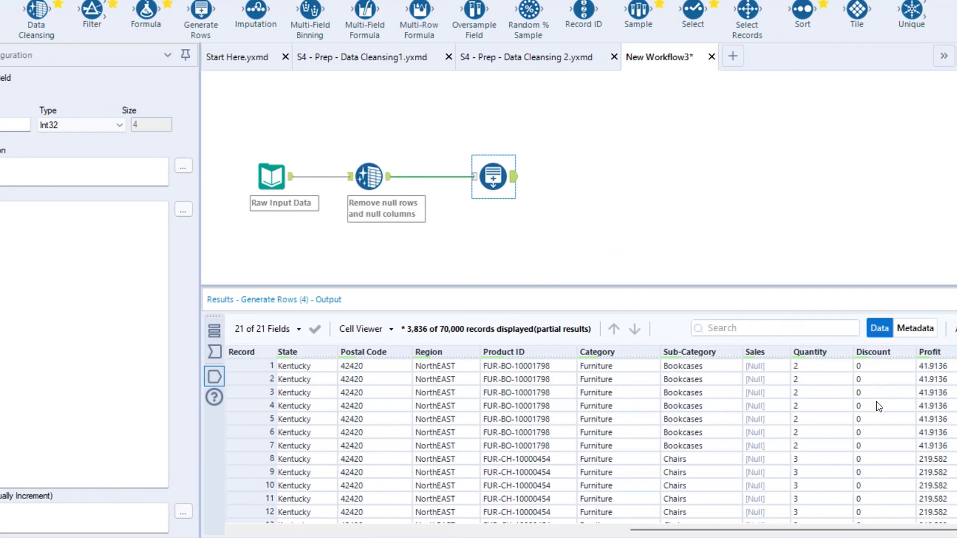
left_click_drag(784, 344, 828, 361)
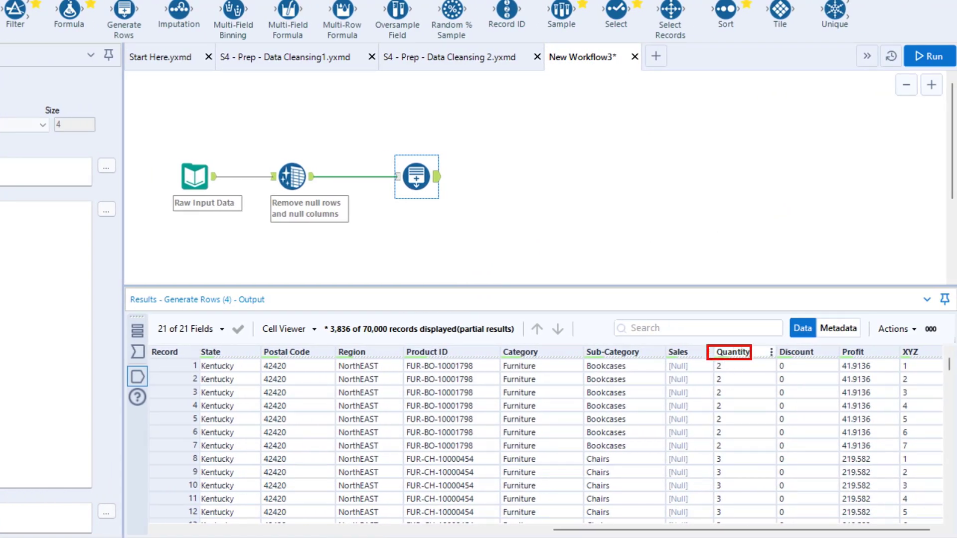
mouse_move(752, 360)
left_mouse_down()
mouse_move(762, 360)
mouse_move(733, 374)
mouse_move(732, 400)
left_mouse_up()
left_click_drag(710, 447, 730, 469)
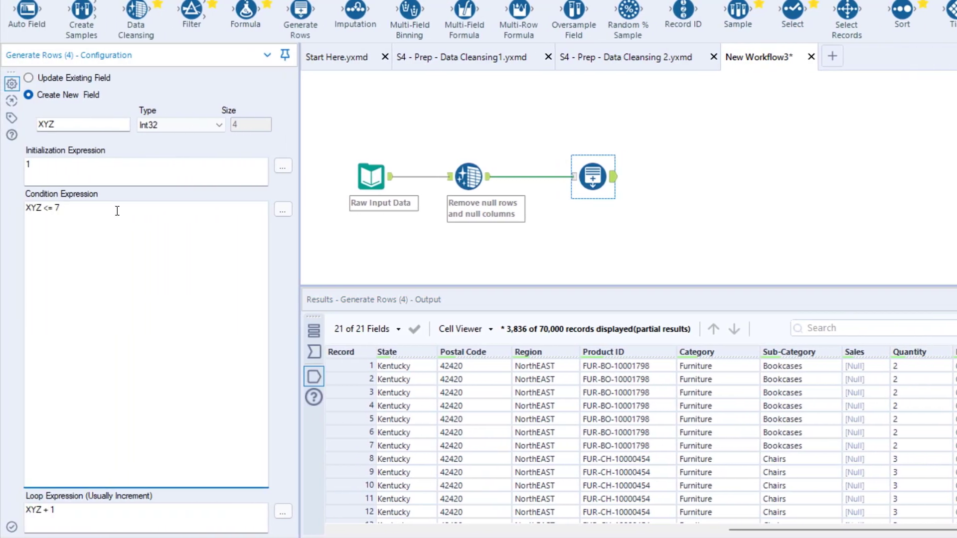
type("Quantity")
key("BackSpace")
key("BackSpace")
key("BackSpace")
key("BackSpace")
key("BackSpace")
key("BackSpace")
key("BackSpace")
key("BackSpace")
Step: Complete the condition expression as XYZ <= [Quantity] in the formula editor, using the existing Quantity field, and run the workflow
left_click(283, 209)
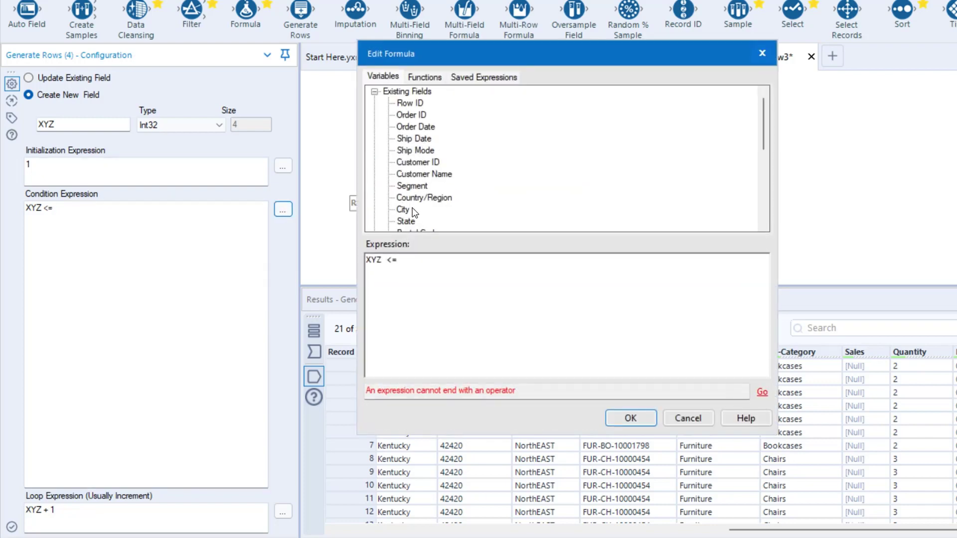
scroll(413, 213, "down", 3)
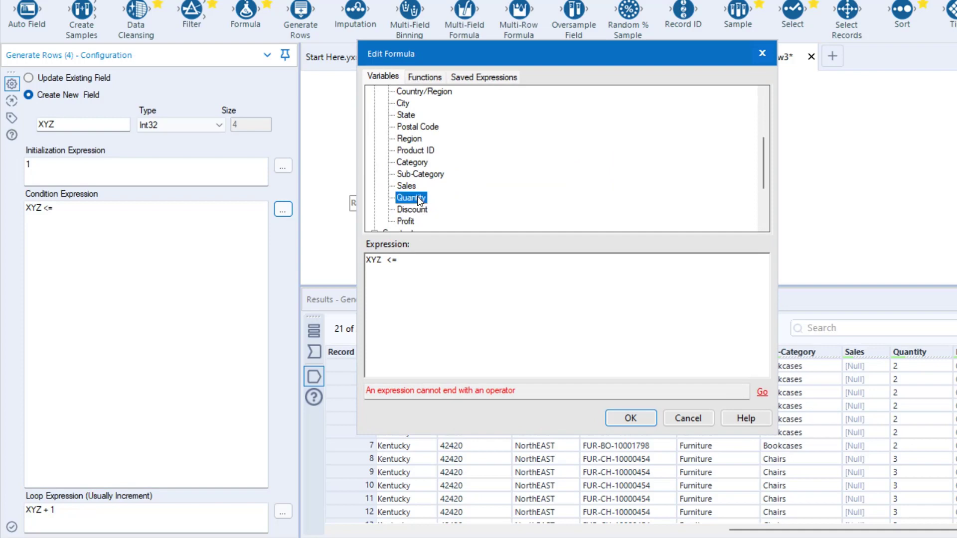
double_click(410, 196)
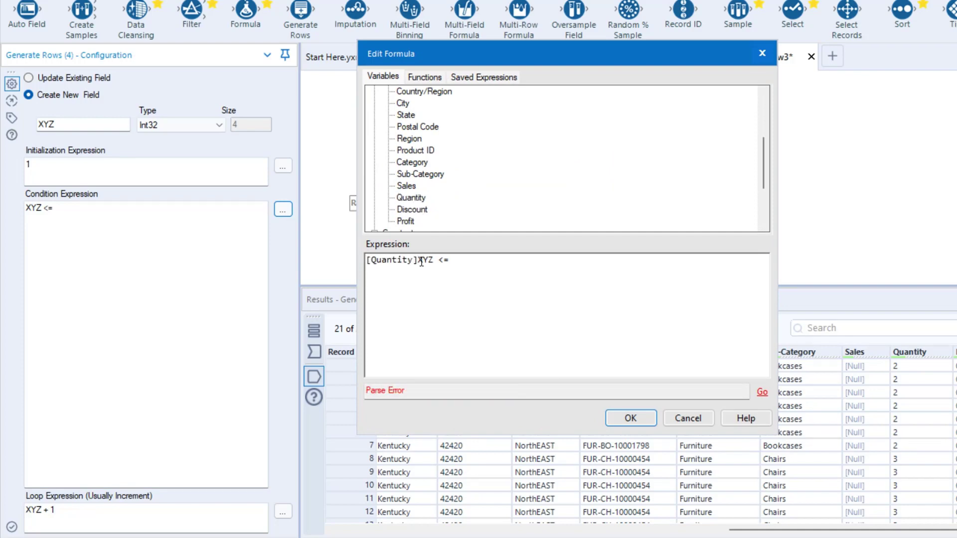
key("ctrl+z")
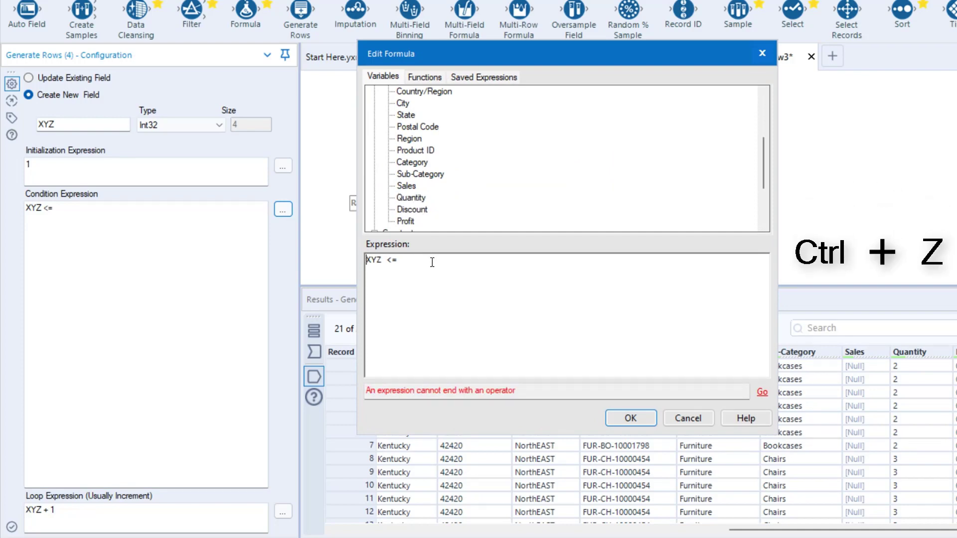
double_click(411, 198)
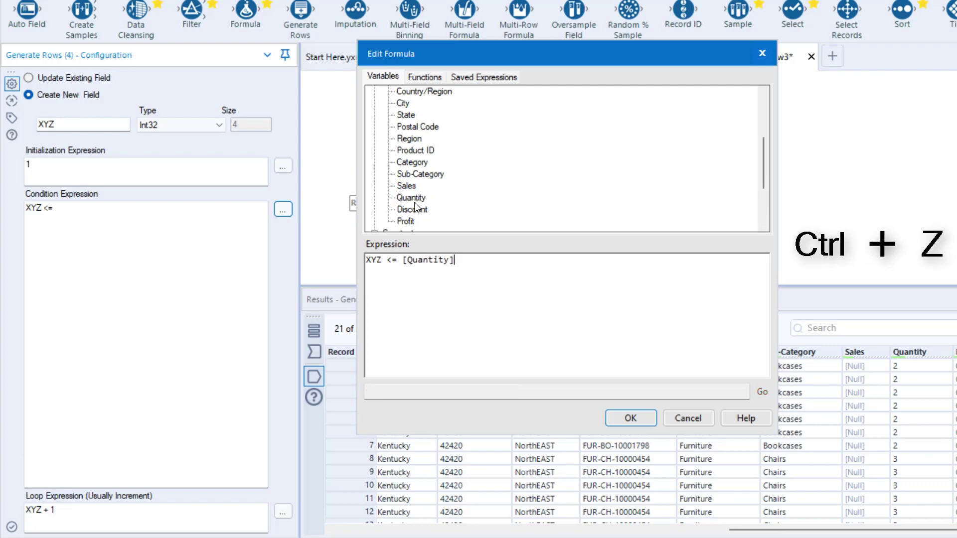
left_click(631, 418)
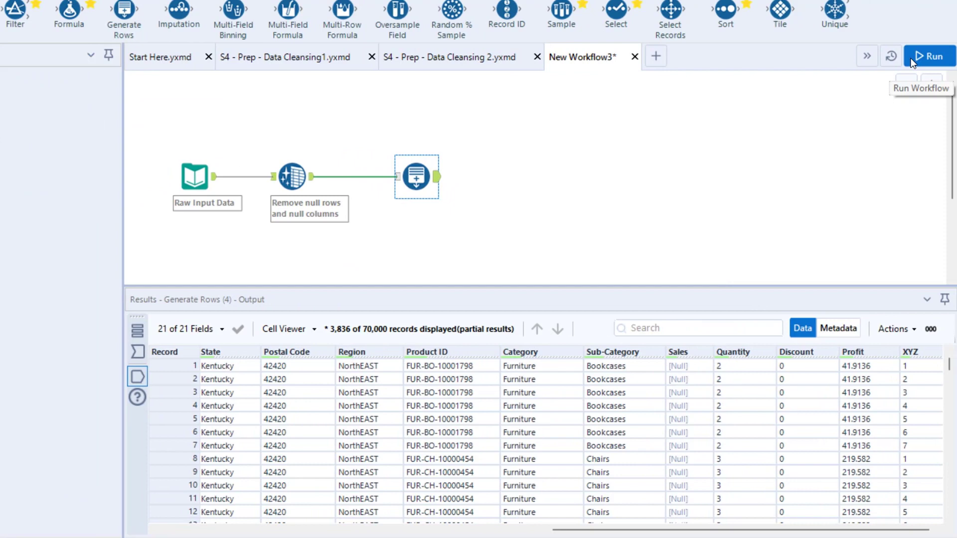
left_click(912, 58)
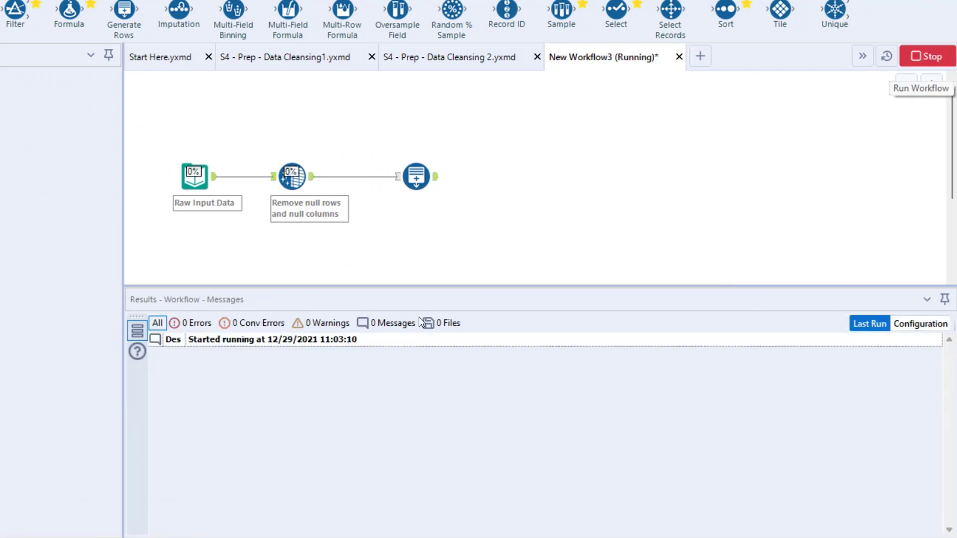
Step: Check the output's total record count and compare Quantity with XYZ for the first Bookcases and Chairs records
key("ctrl+2")
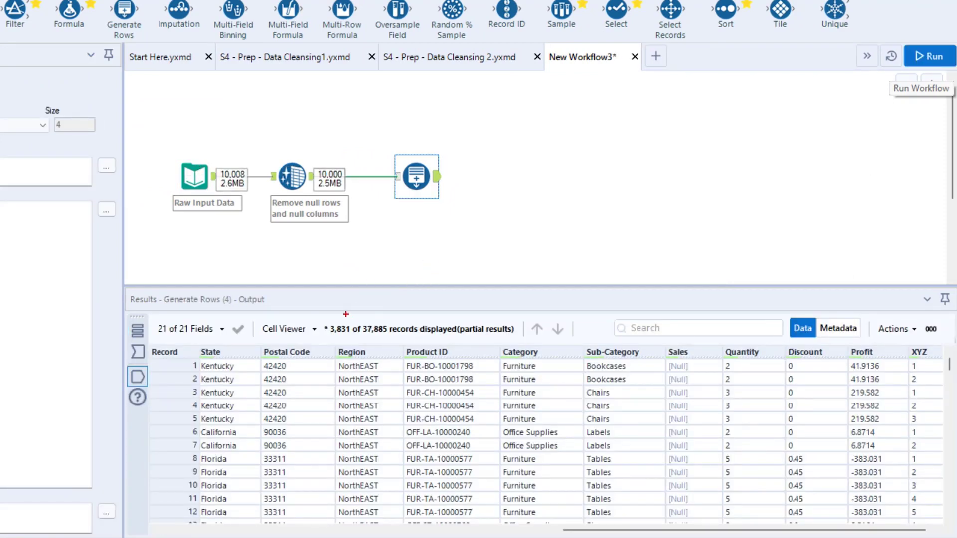
mouse_move(346, 314)
left_mouse_down()
mouse_move(421, 339)
mouse_move(450, 268)
mouse_move(492, 235)
left_mouse_up()
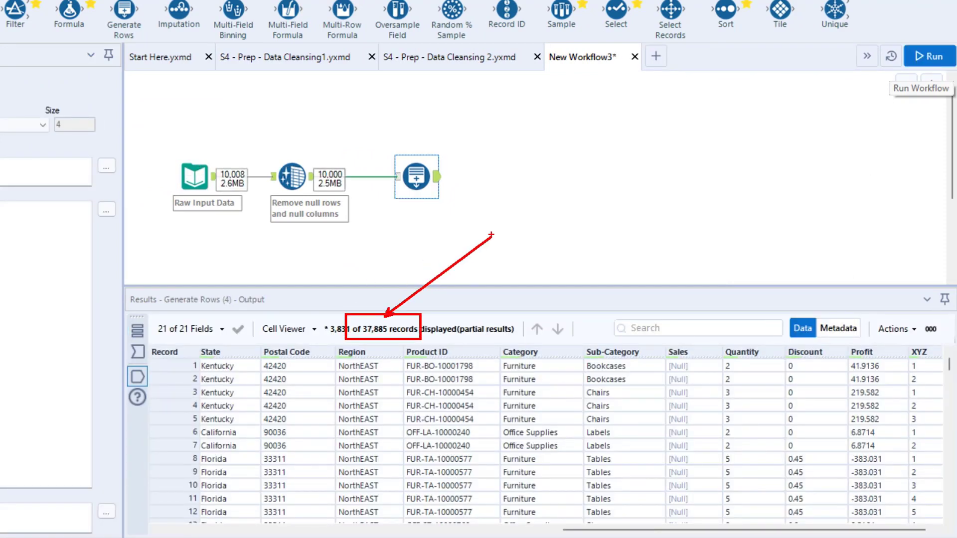
key("Escape")
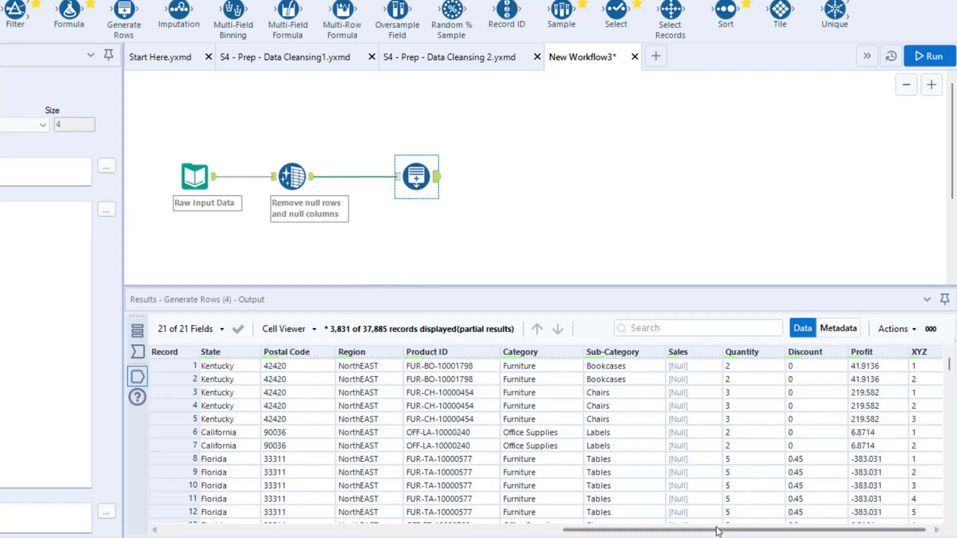
left_click_drag(800, 532, 805, 534)
key("ctrl+2")
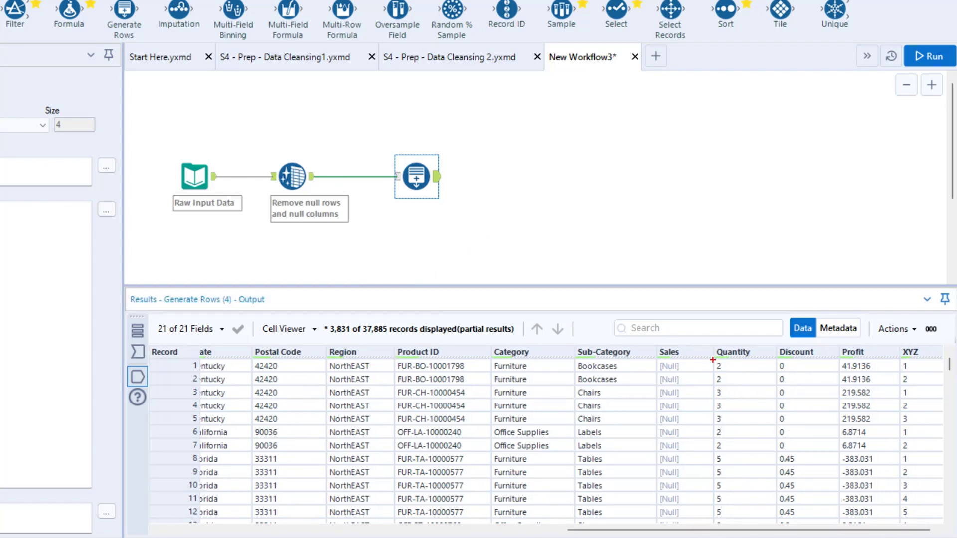
left_click_drag(713, 360, 727, 373)
left_click_drag(898, 360, 917, 388)
key("Escape")
left_click_drag(713, 385, 729, 426)
left_click_drag(900, 386, 917, 429)
left_click_drag(837, 385, 884, 427)
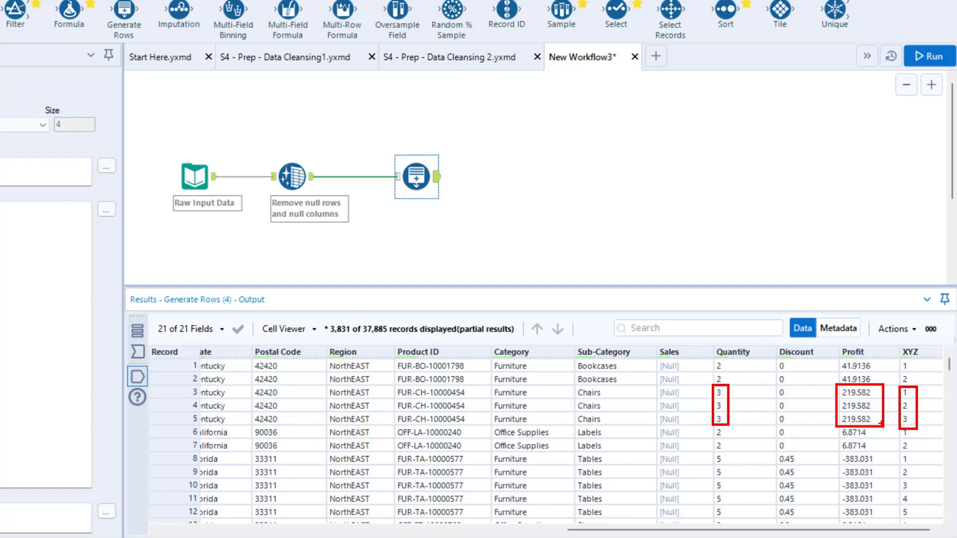
key("e")
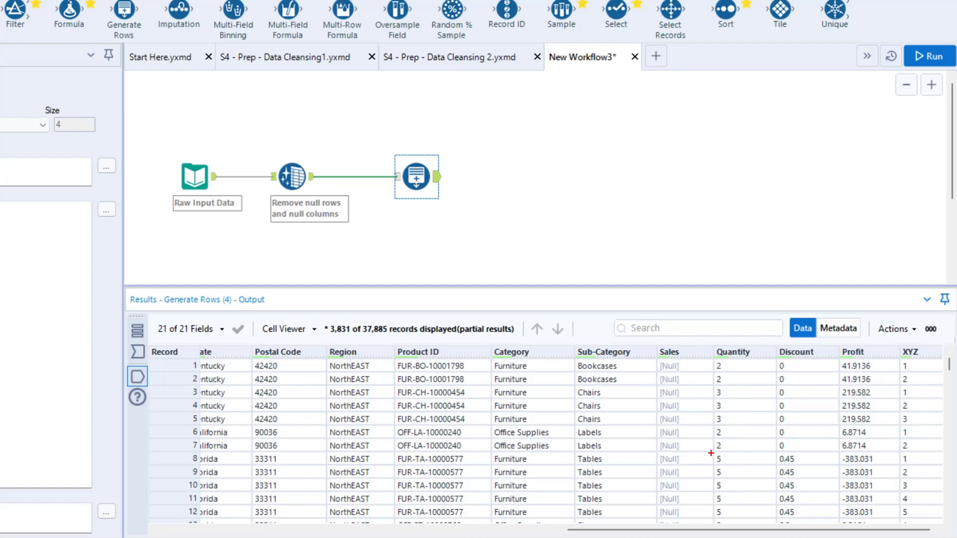
Step: Compare the Quantity and XYZ values across the repeated Tables and Furnishings records in the Generate Rows output
left_click_drag(711, 451, 730, 519)
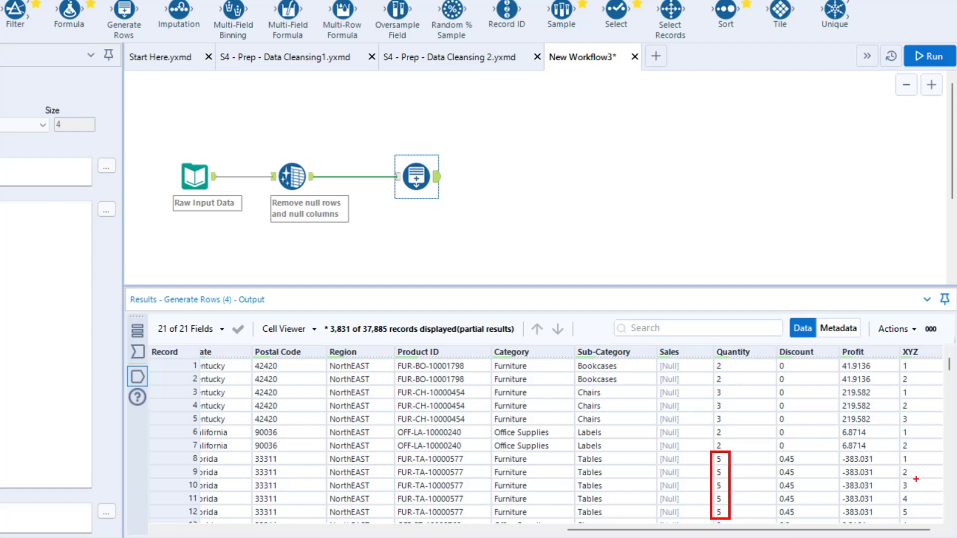
left_click_drag(898, 453, 921, 519)
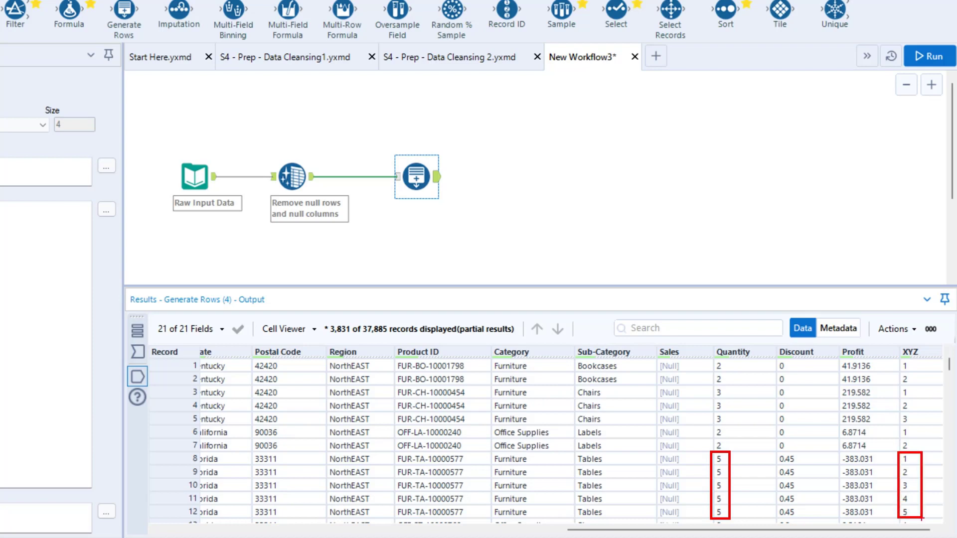
mouse_move(731, 480)
left_mouse_down()
mouse_move(750, 463)
mouse_move(906, 486)
left_mouse_up()
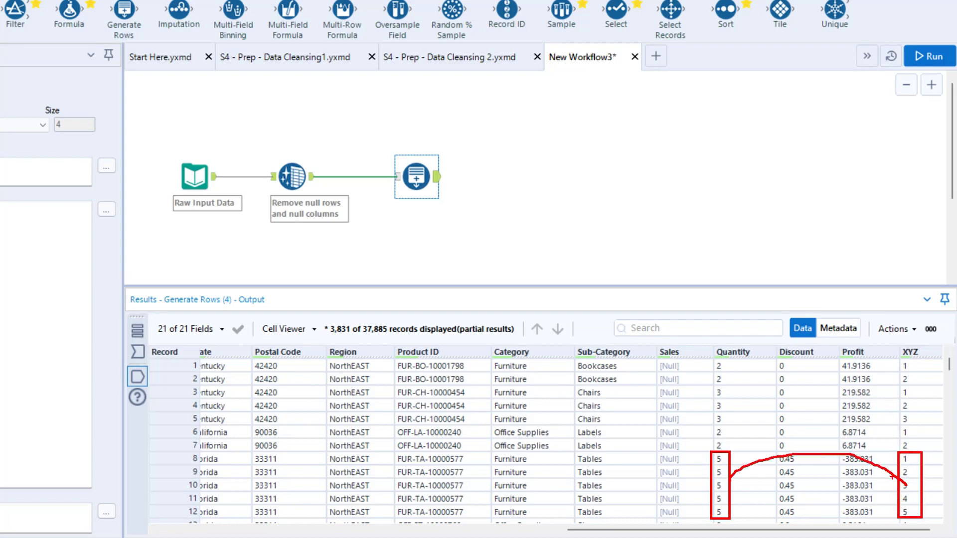
key("Escape")
scroll(827, 443, "down", 2)
scroll(765, 497, "down", 1)
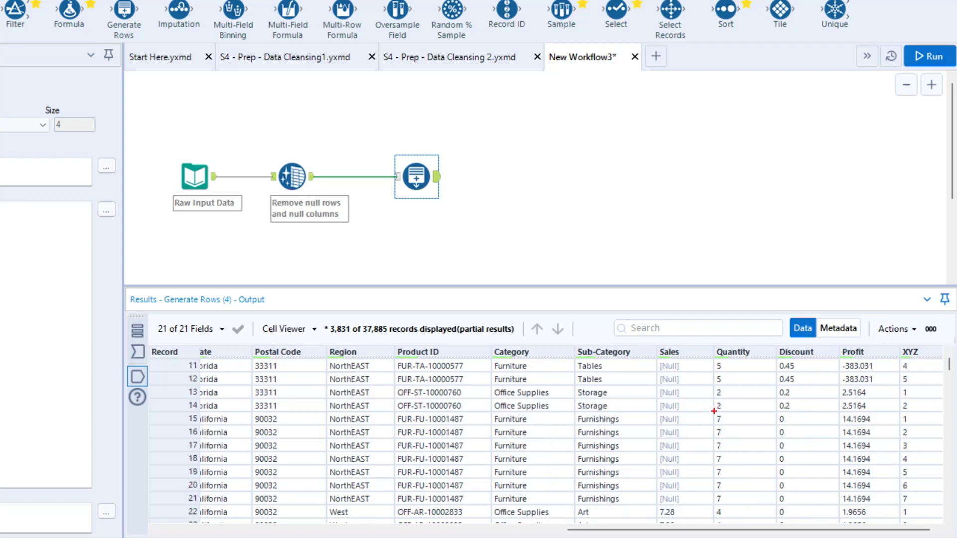
left_click_drag(714, 411, 736, 508)
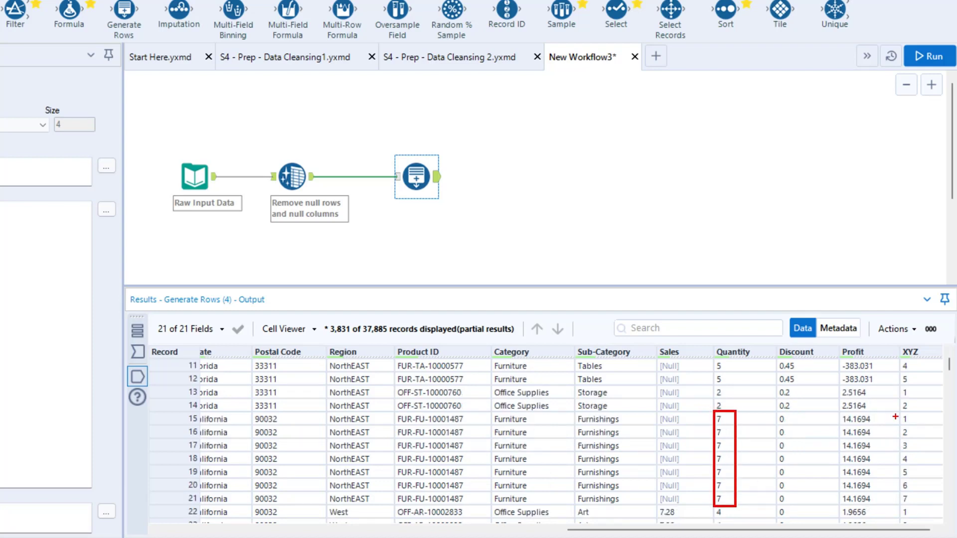
mouse_move(896, 412)
left_mouse_down()
mouse_move(913, 507)
mouse_move(747, 88)
left_mouse_up()
mouse_move(729, 414)
left_mouse_down()
mouse_move(736, 330)
mouse_move(760, 243)
left_mouse_up()
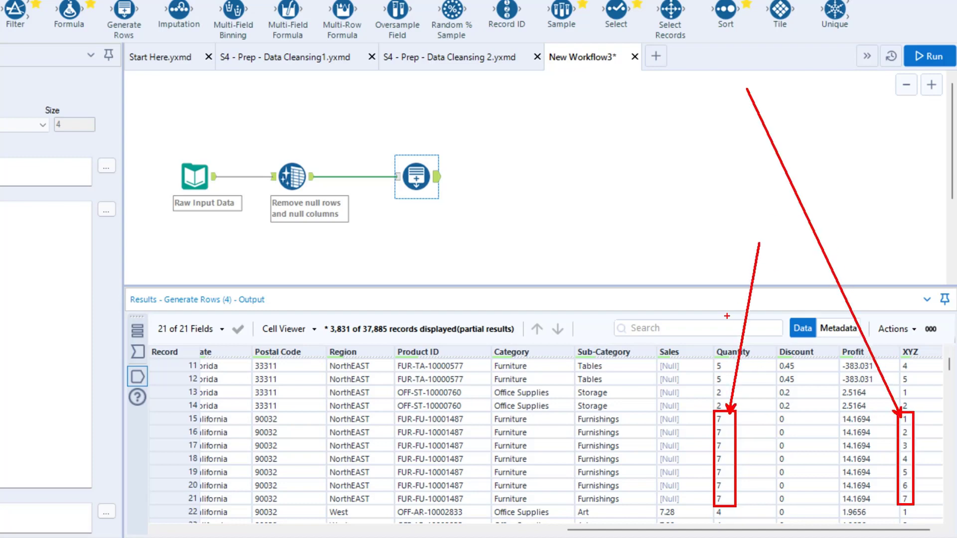
mouse_move(190, 412)
left_mouse_down()
mouse_move(537, 493)
mouse_move(696, 517)
mouse_move(702, 504)
left_mouse_up()
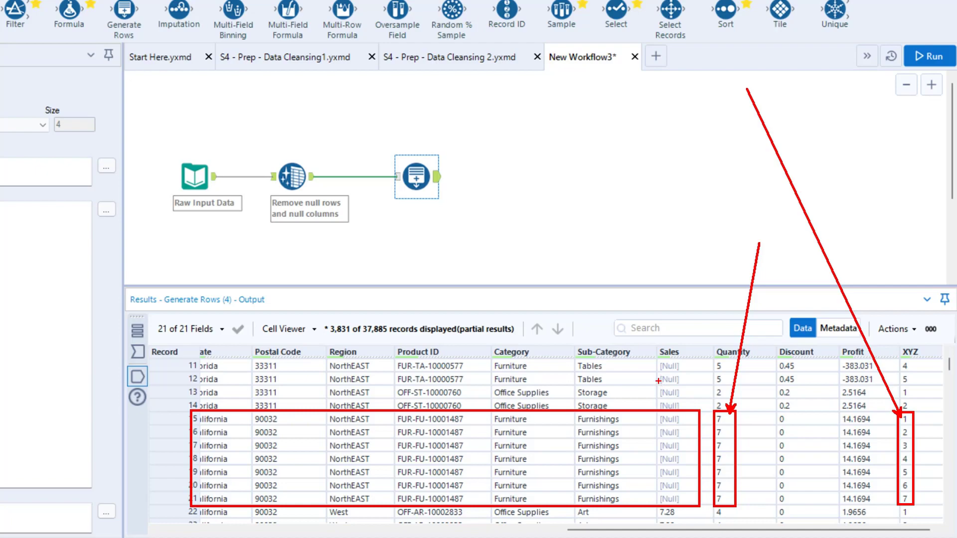
key("Escape")
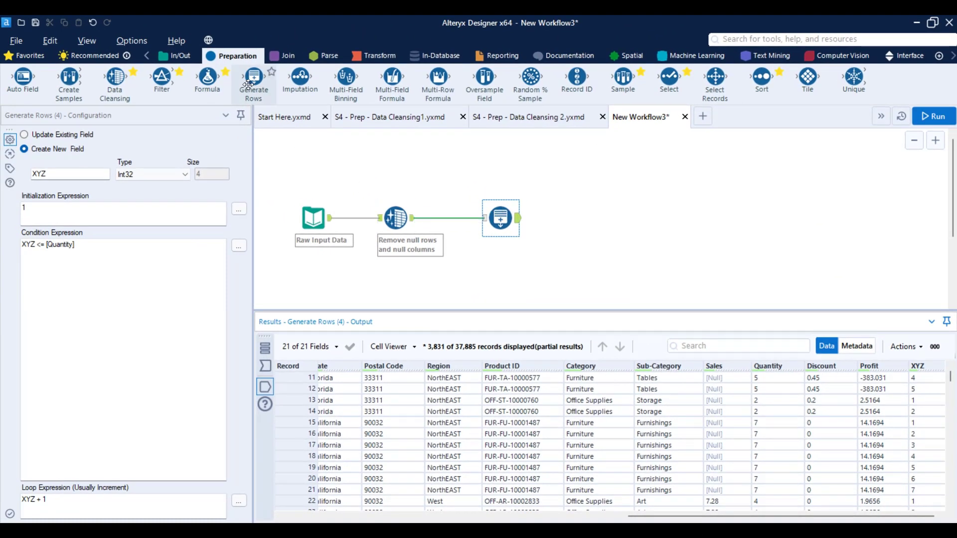
Step: Review the flow from the data cleansing tool into Generate Rows and check the output's total record count
key("ctrl+2")
left_click_drag(674, 149, 722, 288)
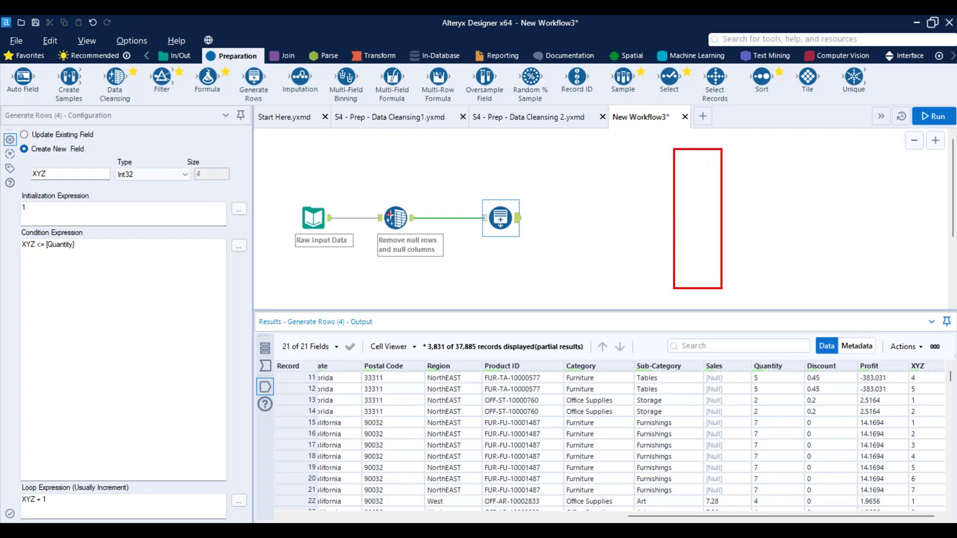
mouse_move(390, 215)
left_mouse_down()
mouse_move(463, 173)
mouse_move(489, 202)
left_mouse_up()
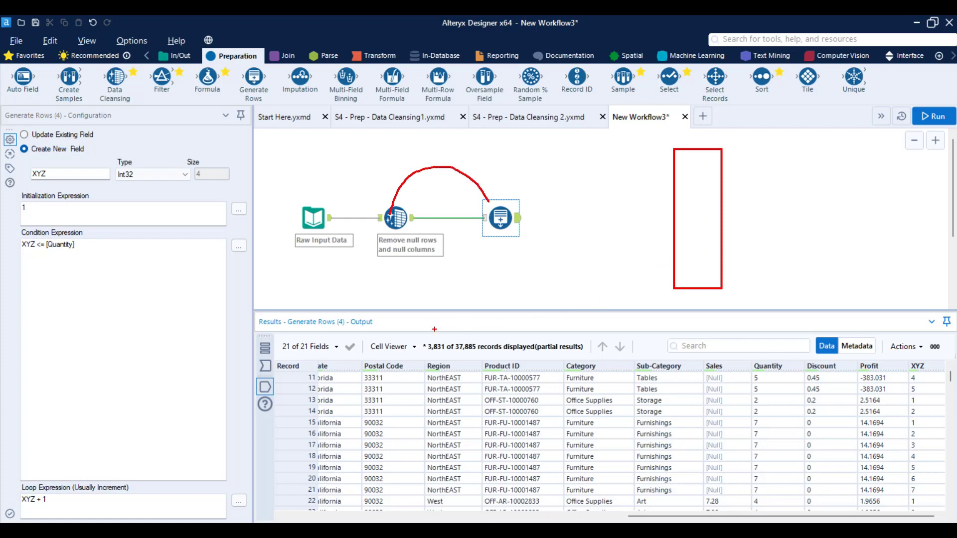
left_click_drag(445, 334, 504, 356)
key("Escape")
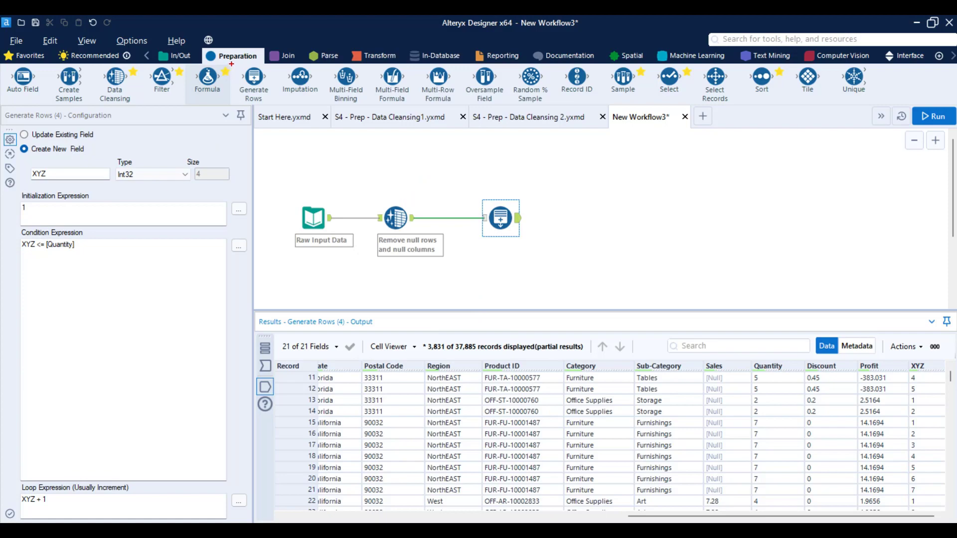
left_click_drag(231, 64, 277, 106)
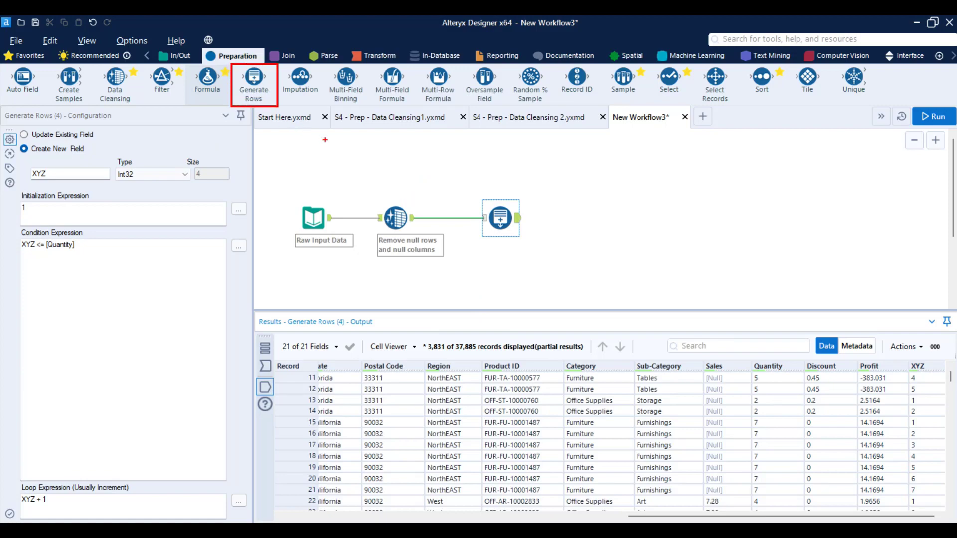